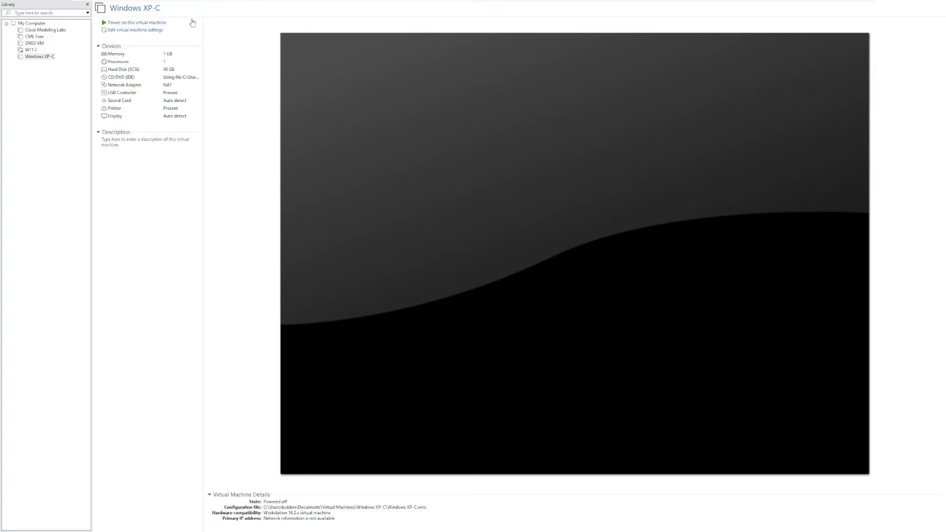
# - Power on the Windows XP-C virtual machine and set up Windows on the unpartitioned space with a quick NTFS format
pyautogui.click(163, 22)
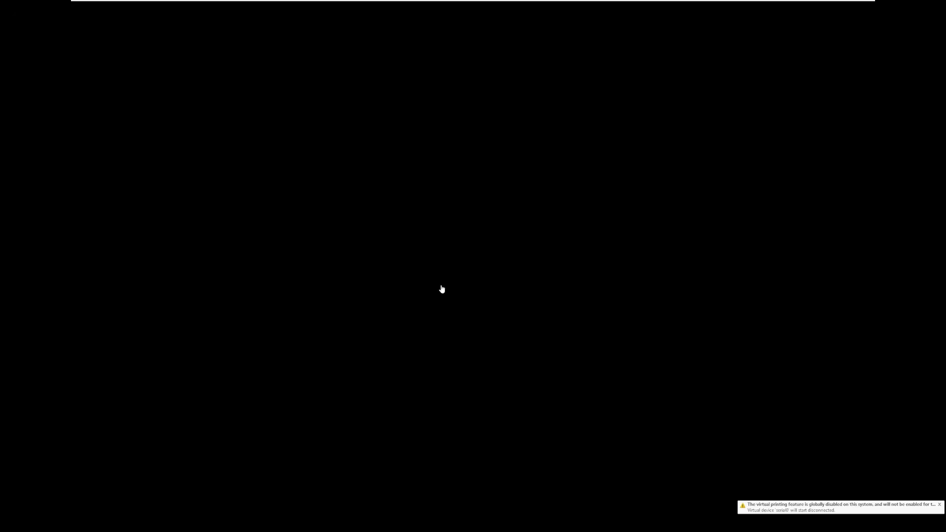
pyautogui.moveTo(290, 6)
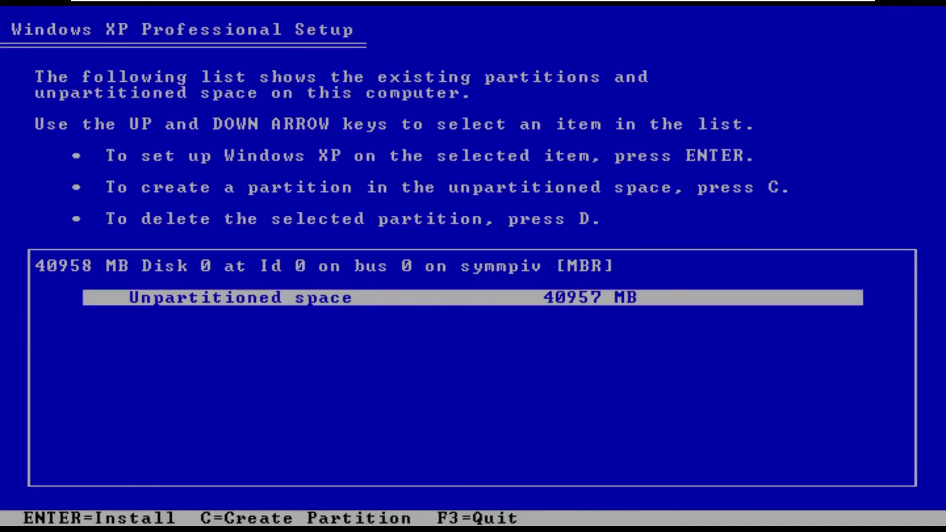
pyautogui.press('Return')
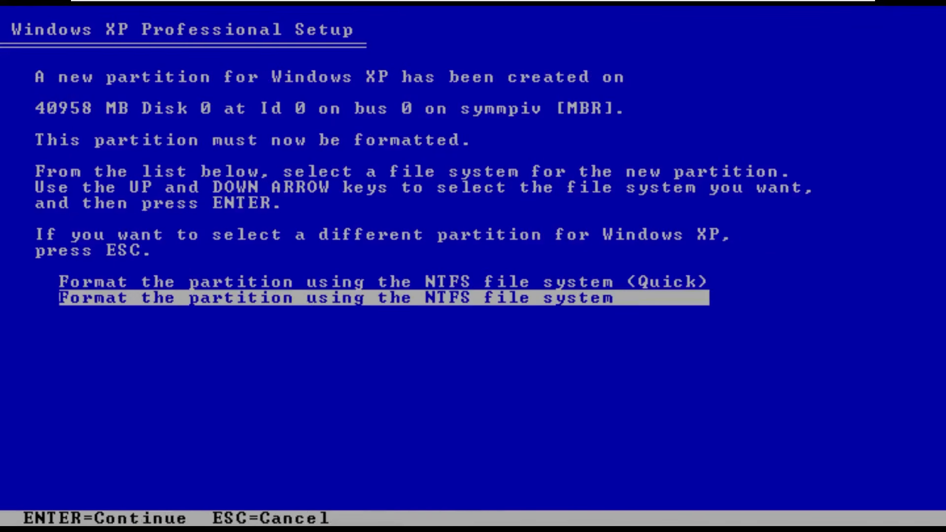
pyautogui.press('Up')
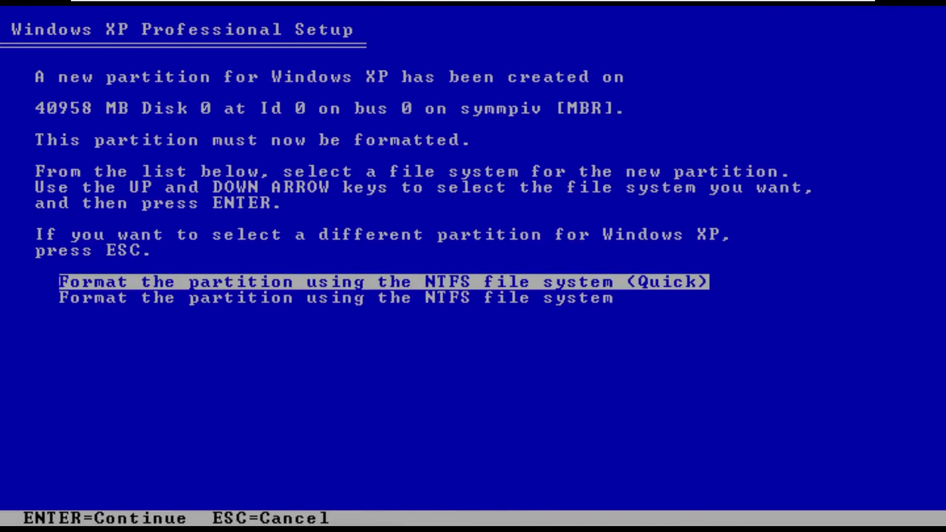
pyautogui.press('Return')
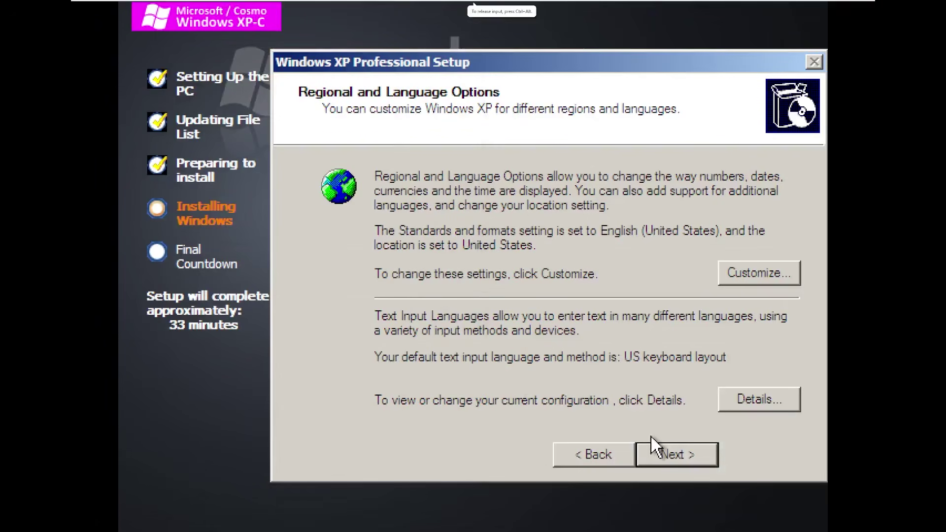
# - Complete the setup pages with default regional options, Windows as the name, the suggested computer name and a blank administrator password
pyautogui.click(669, 449)
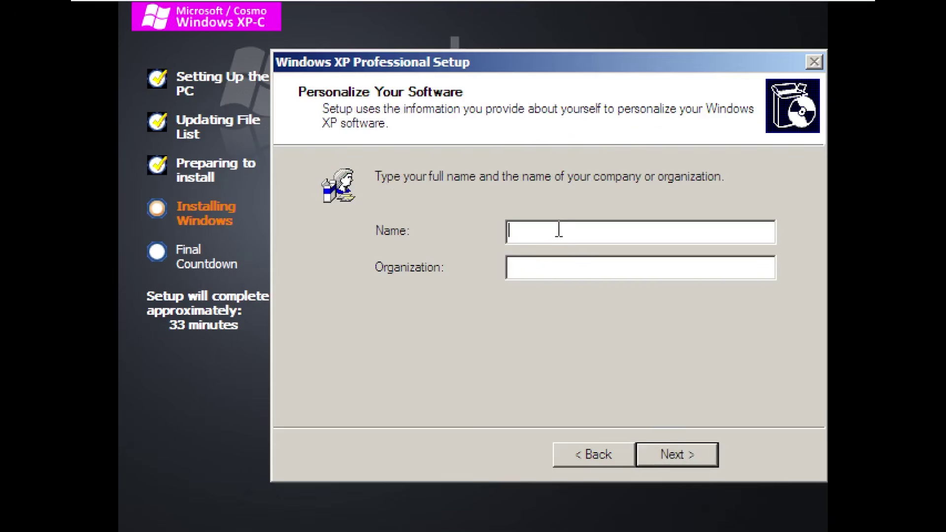
pyautogui.write('Windows')
pyautogui.press('Return')
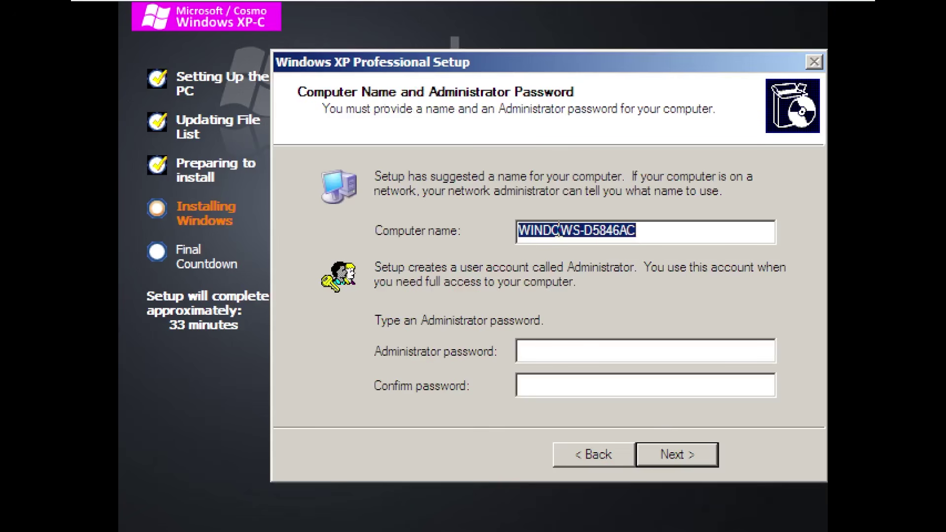
pyautogui.click(677, 455)
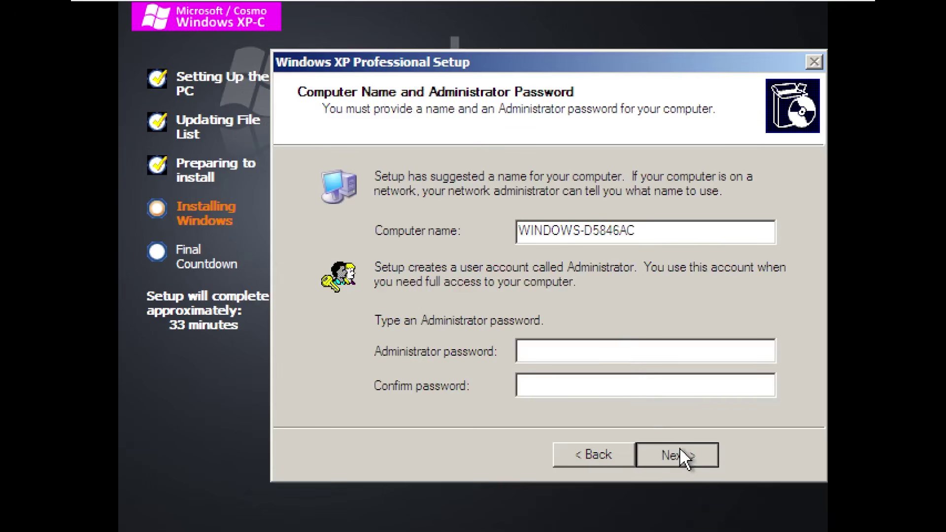
pyautogui.click(680, 451)
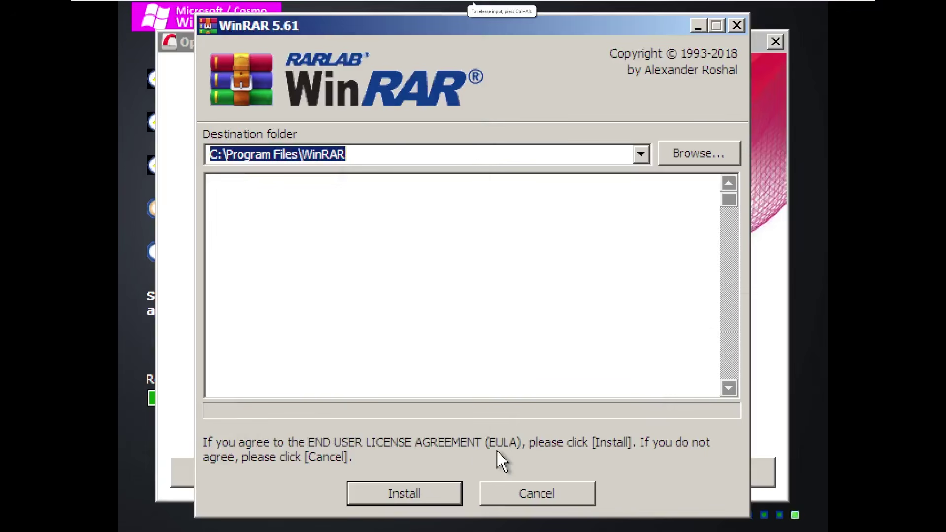
# - Install WinRAR 5.61 in C:\Program Files\WinRAR and Vista Drive Icon 1.5 in English, keeping the default options
pyautogui.click(396, 496)
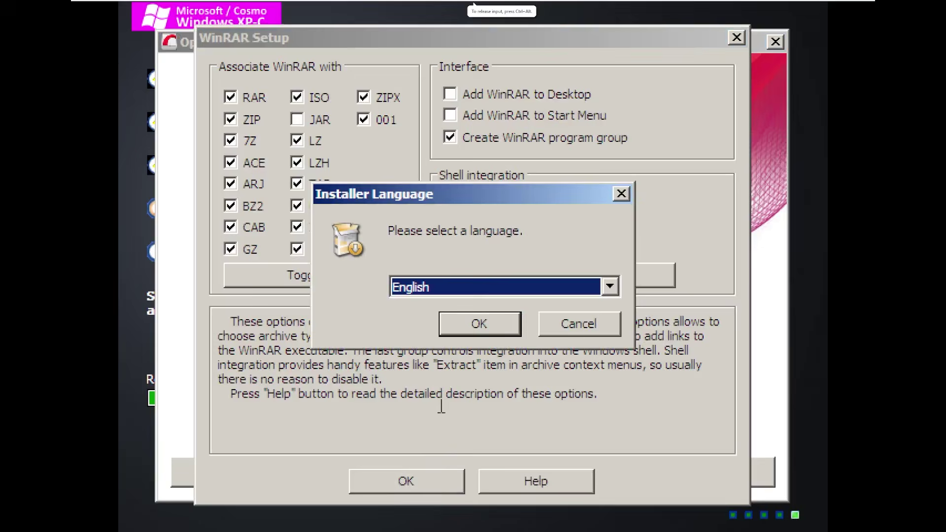
pyautogui.click(459, 324)
pyautogui.click(615, 449)
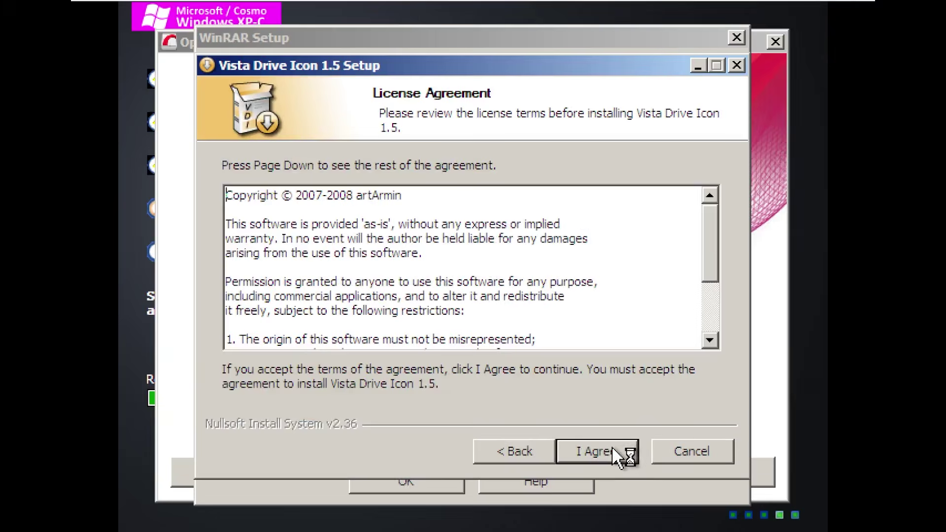
pyautogui.click(609, 446)
pyautogui.click(599, 446)
pyautogui.click(424, 484)
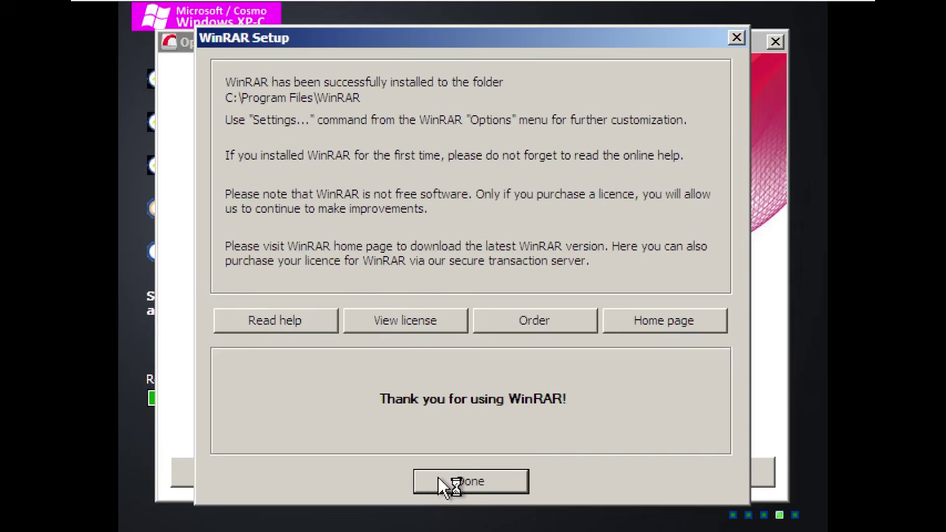
pyautogui.click(437, 476)
# - Save the Microsoft WinFS Beta1 files in C:\winfsbeta1, and accept the Opera terms to install the browser
pyautogui.click(596, 450)
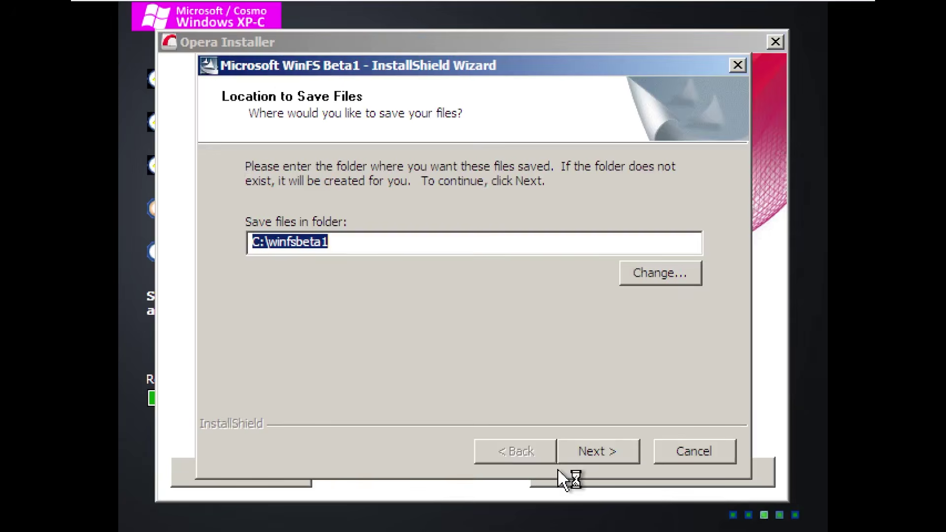
pyautogui.click(589, 452)
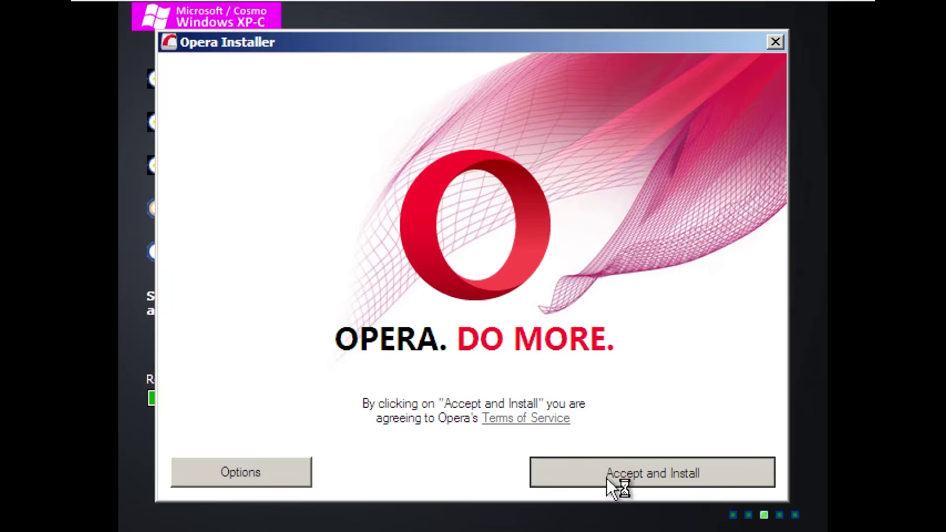
pyautogui.click(608, 477)
pyautogui.click(513, 340)
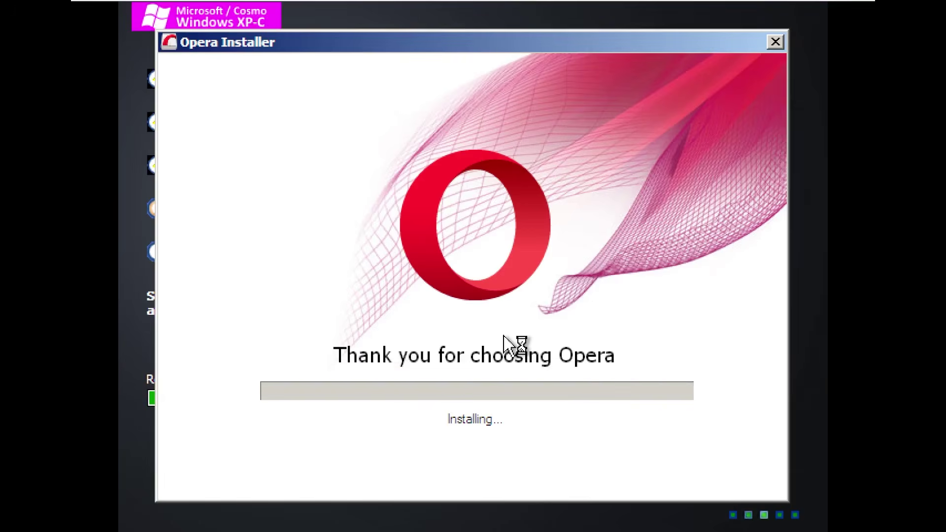
pyautogui.moveTo(557, 49); pyautogui.dragTo(517, 101)
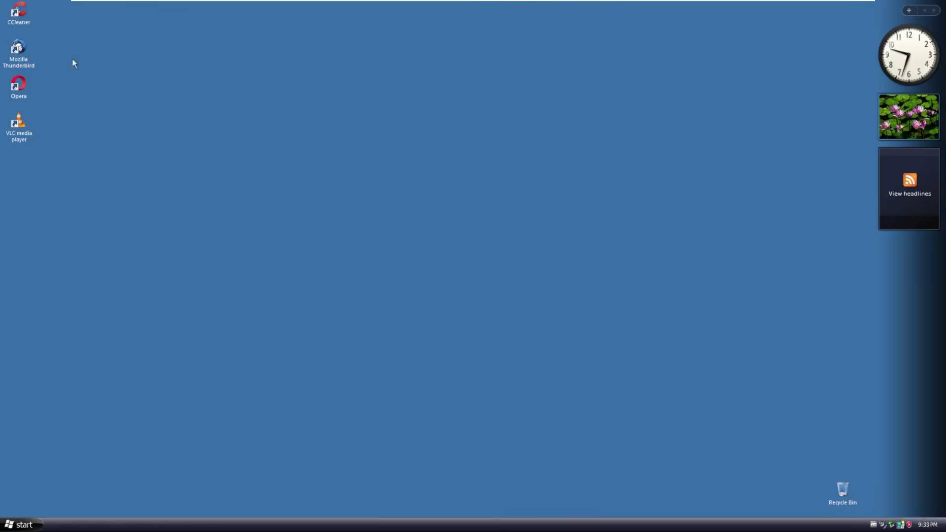
# - View the properties of the CCleaner desktop shortcut and close them
pyautogui.rightClick(19, 8)
pyautogui.click(67, 163)
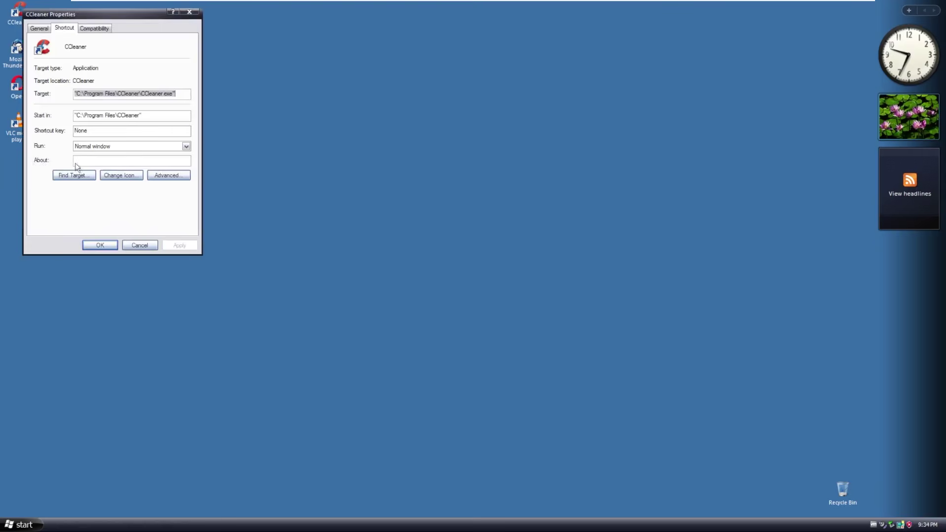
pyautogui.click(190, 11)
# - Launch CCleaner from the desktop, decline the intelligent cookie scan, and close the program after viewing its cleaner window
pyautogui.doubleClick(18, 10)
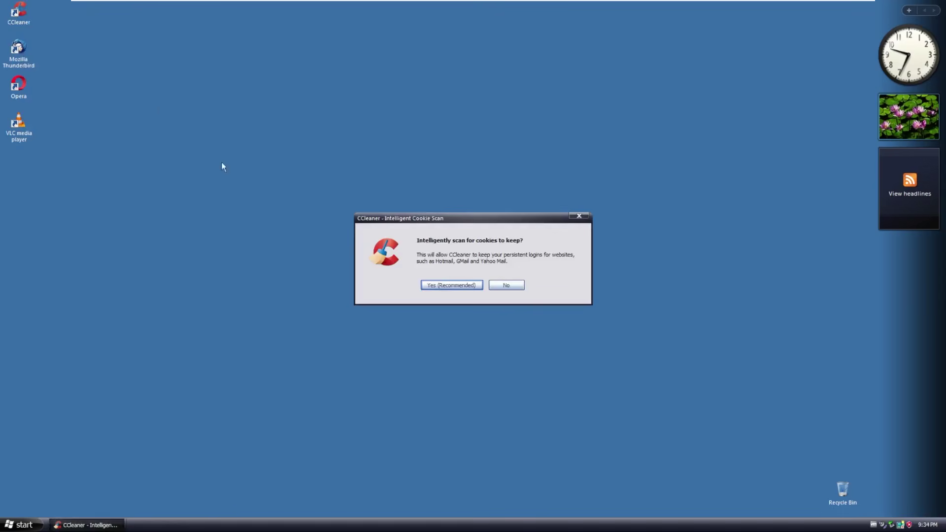
pyautogui.click(516, 286)
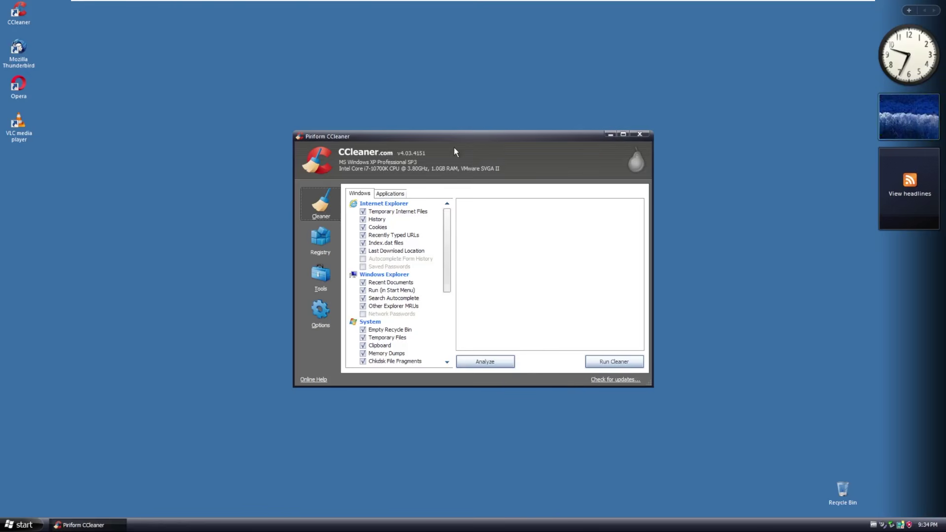
pyautogui.moveTo(424, 140); pyautogui.dragTo(401, 136)
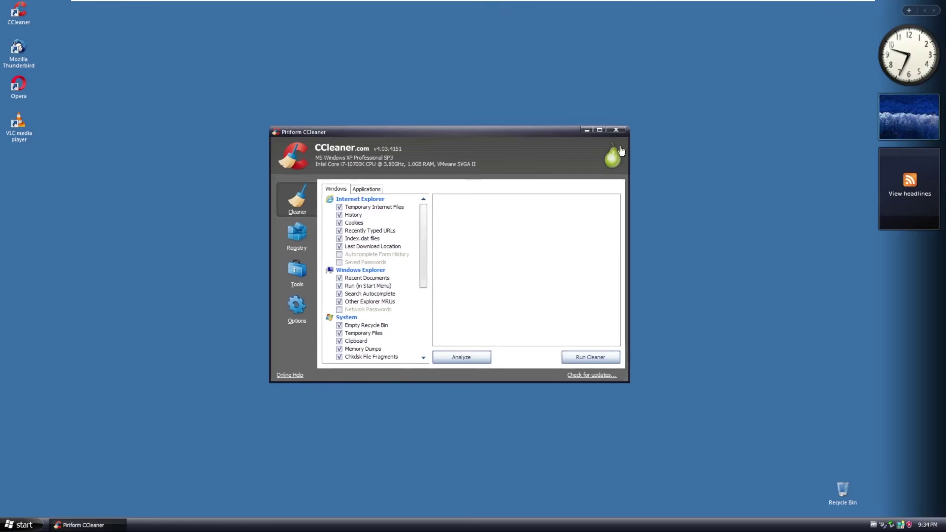
pyautogui.click(617, 131)
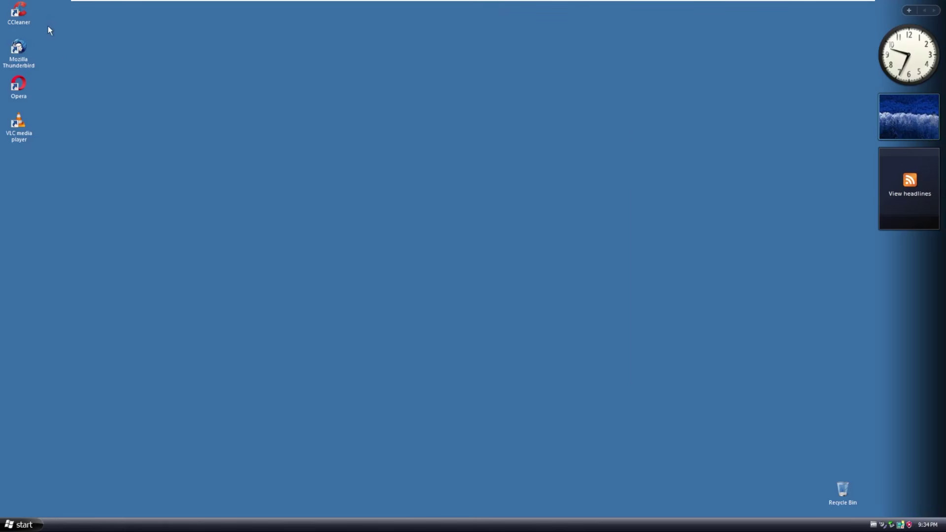
pyautogui.doubleClick(24, 22)
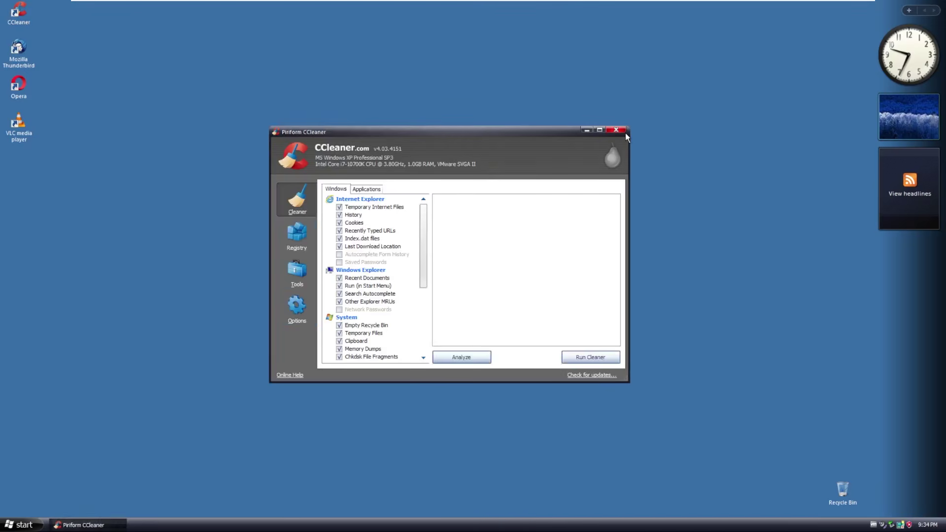
pyautogui.hotkey('alt', 'F4')
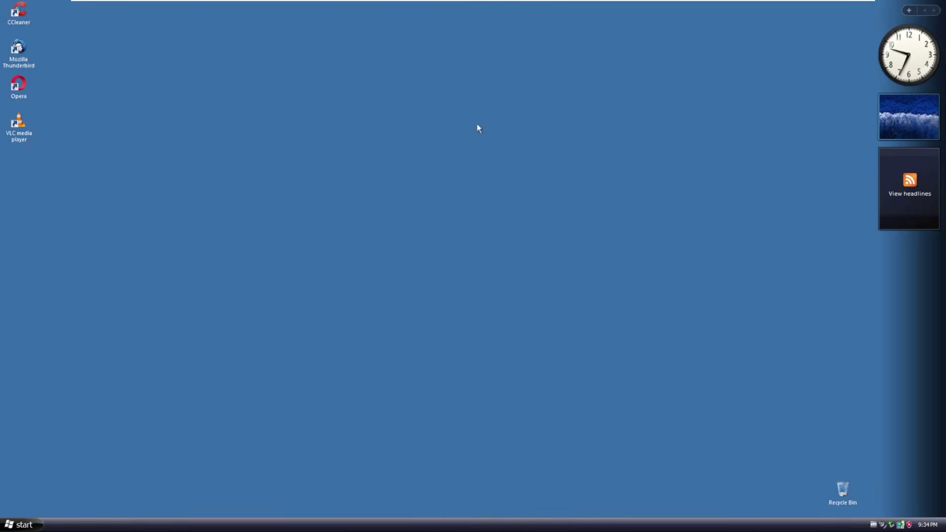
# - Look at Mozilla Thunderbird, dismissing the new email address offer and opening its help page, and close both the browser and Thunderbird
pyautogui.doubleClick(27, 45)
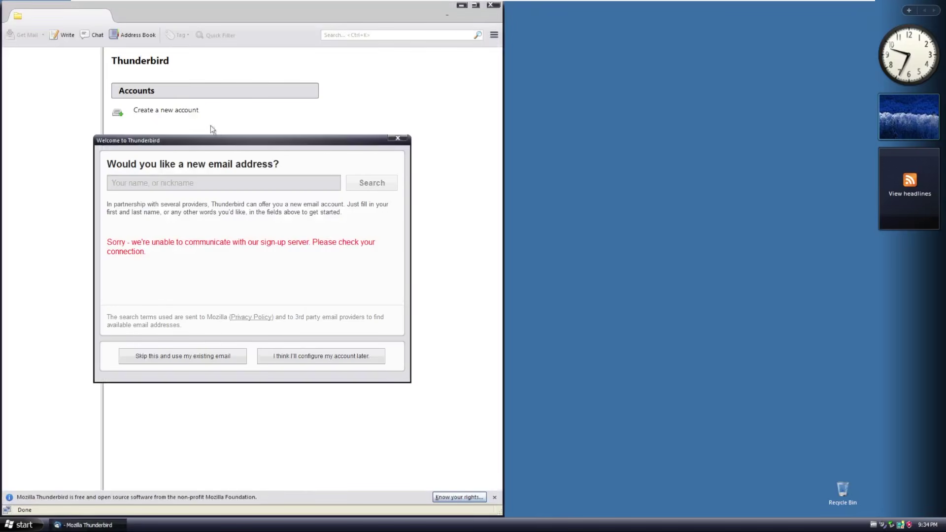
pyautogui.click(402, 138)
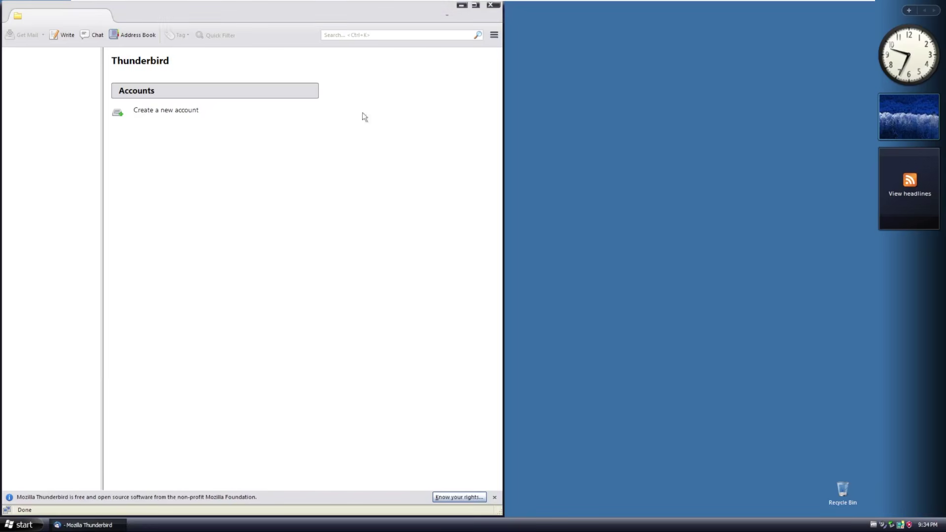
pyautogui.click(494, 35)
pyautogui.click(587, 138)
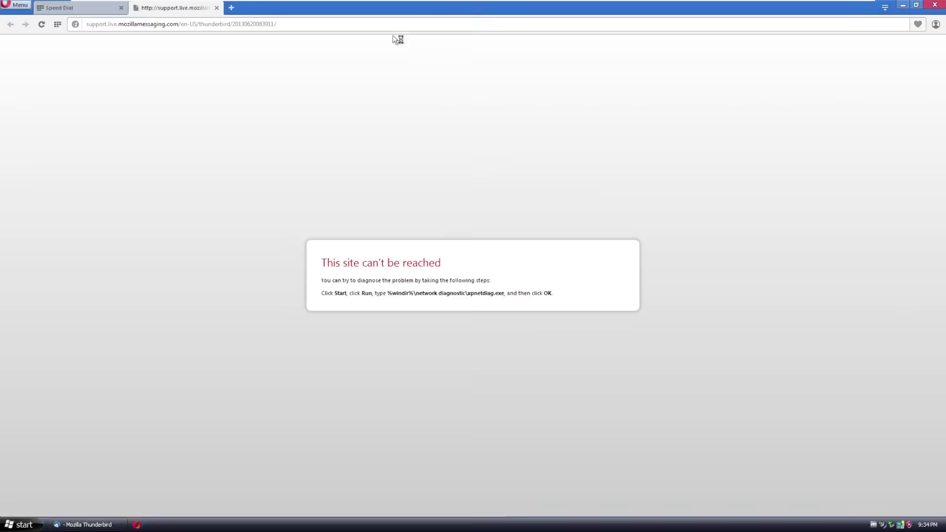
pyautogui.click(937, 5)
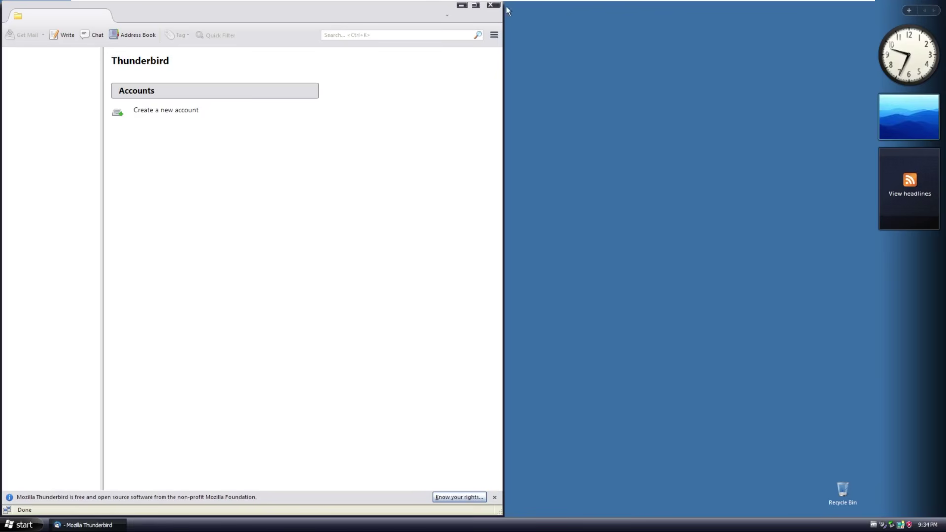
pyautogui.click(501, 6)
# - Open Opera and examine its Speed Dial in a new tab, the start page customization options and the list of open tabs
pyautogui.doubleClick(19, 86)
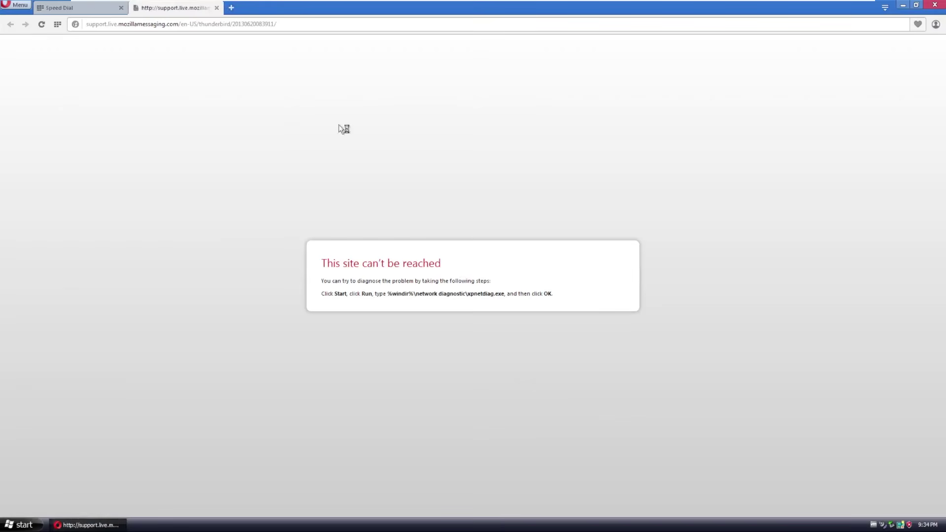
pyautogui.click(52, 7)
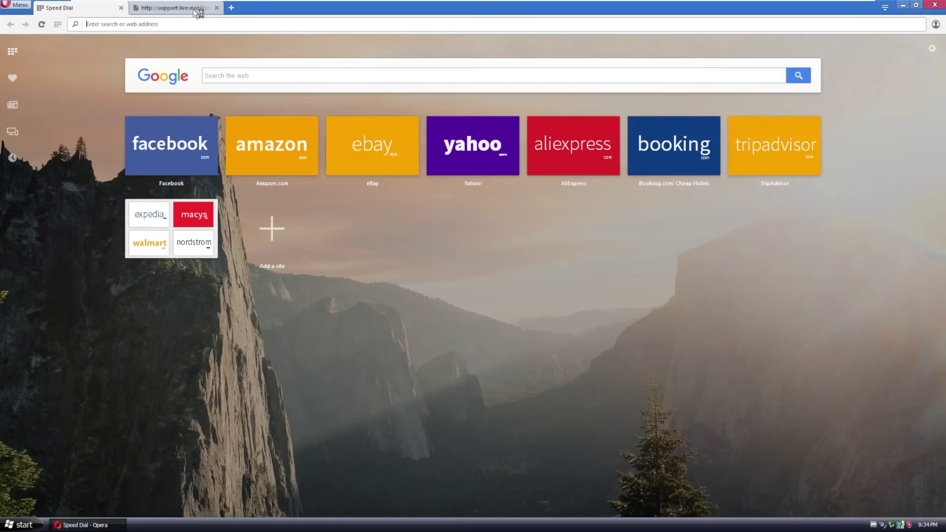
pyautogui.click(232, 7)
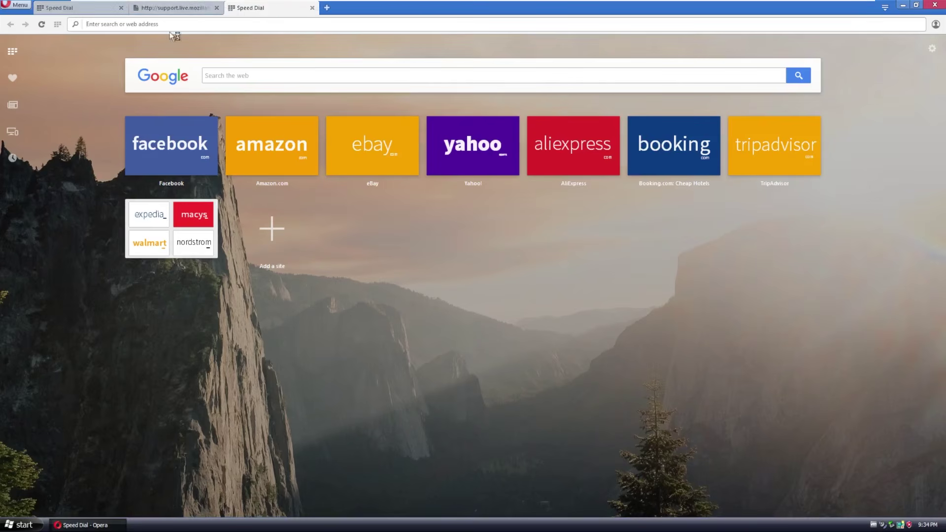
pyautogui.click(932, 49)
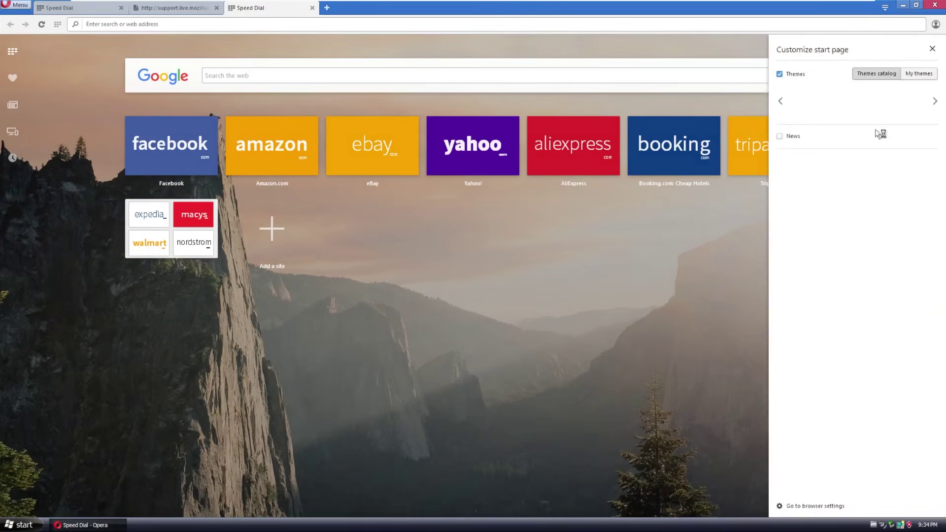
pyautogui.click(936, 24)
pyautogui.click(885, 8)
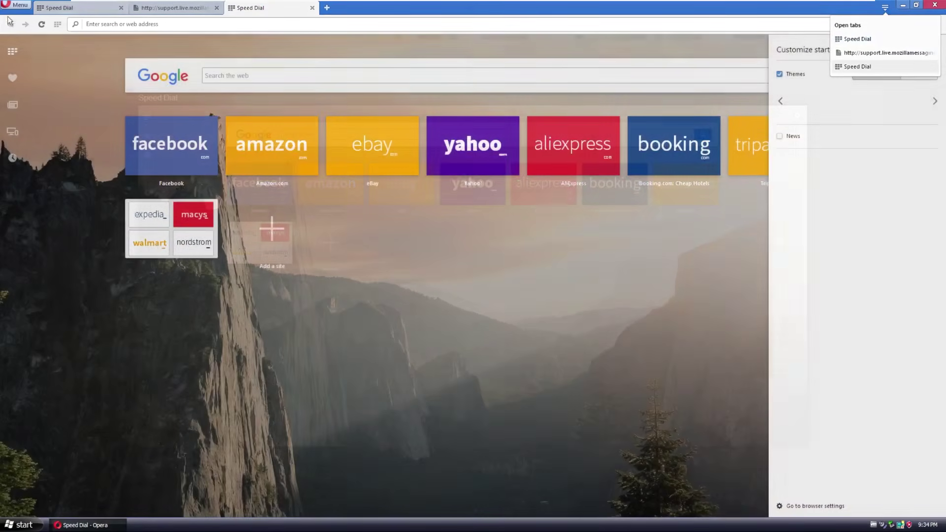
# - Open the About Opera page to check the browser's version information, and close Opera
pyautogui.click(16, 5)
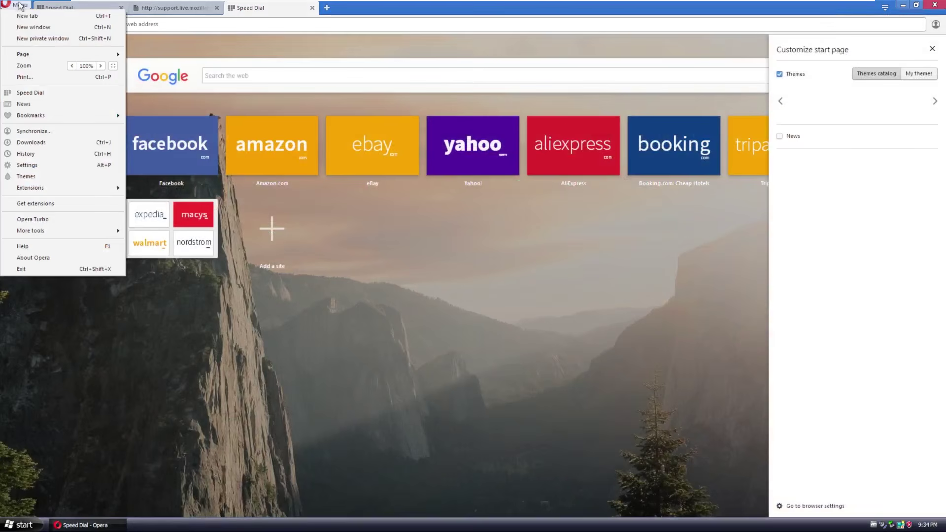
pyautogui.click(42, 257)
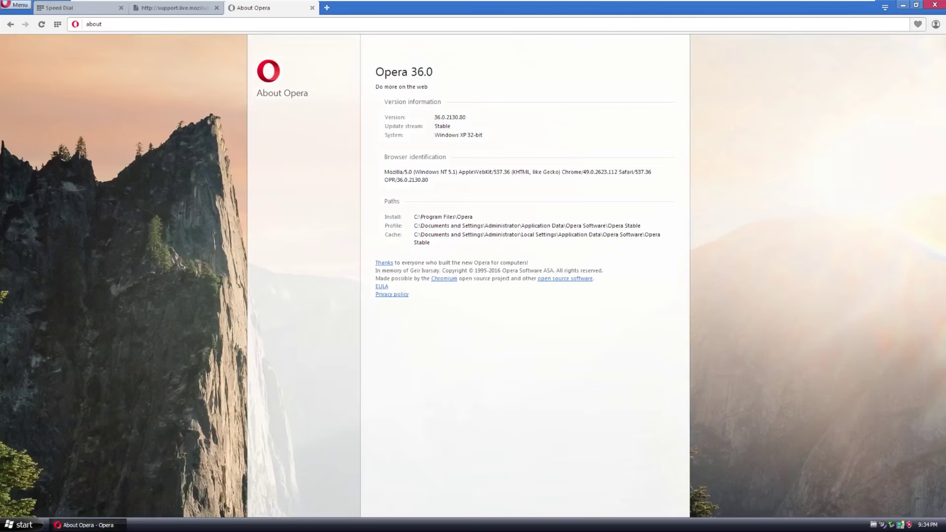
pyautogui.moveTo(434, 118); pyautogui.dragTo(447, 118)
pyautogui.doubleClick(495, 270)
pyautogui.click(936, 10)
# - Launch VLC media player from the desktop, reposition its window while viewing the interface, and close the player
pyautogui.click(20, 124)
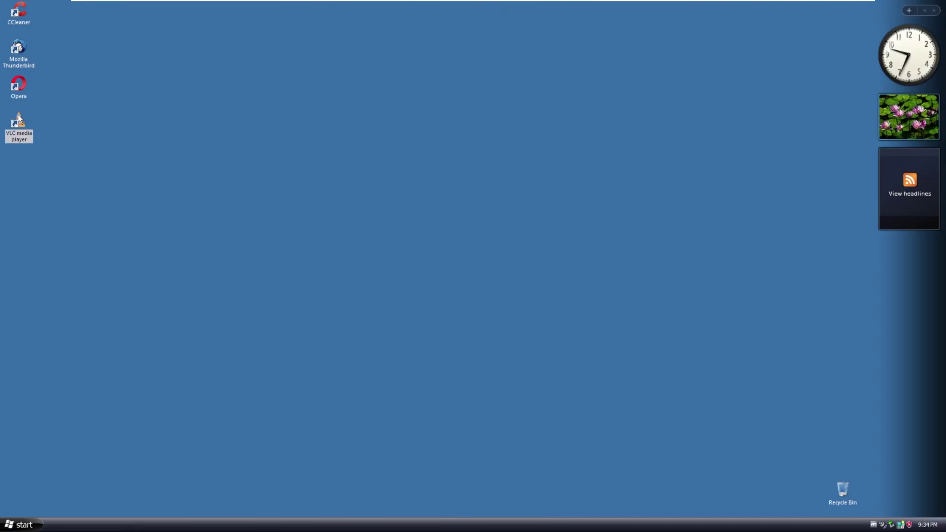
pyautogui.doubleClick(22, 124)
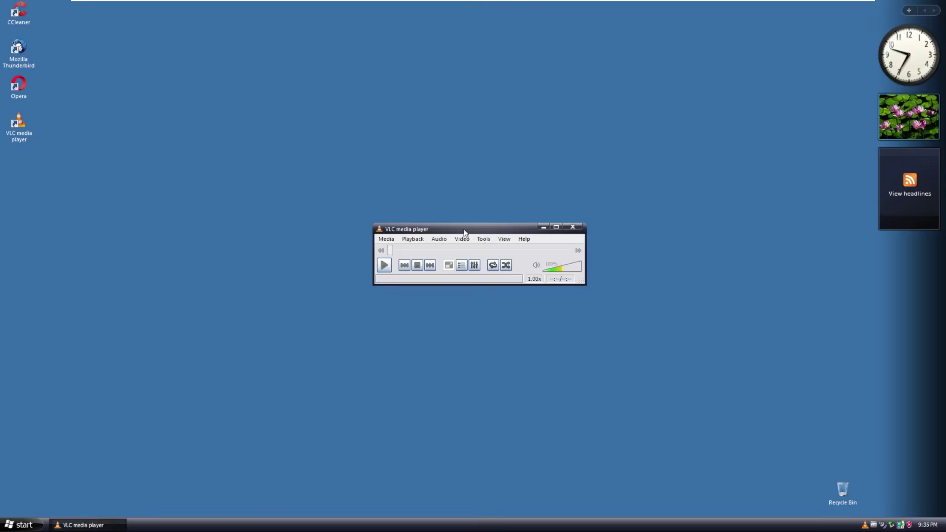
pyautogui.moveTo(450, 231); pyautogui.dragTo(395, 242)
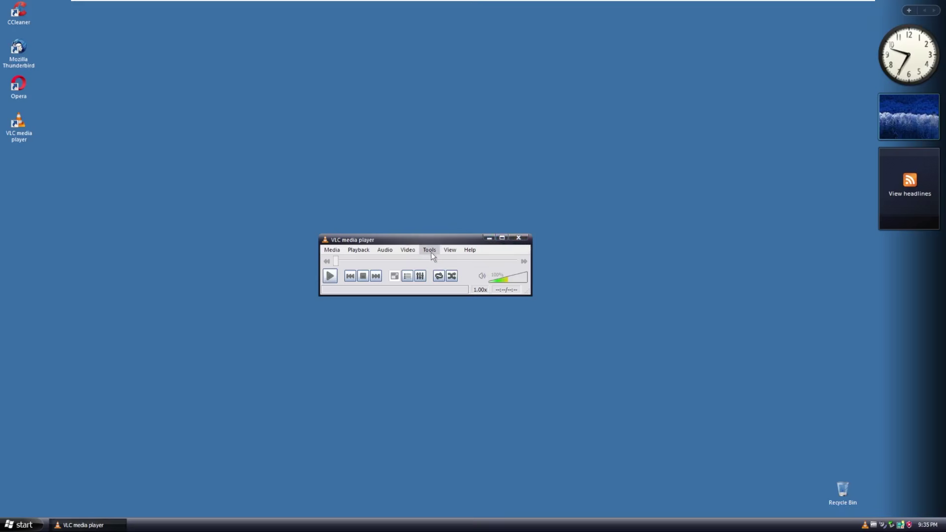
pyautogui.moveTo(421, 240); pyautogui.dragTo(447, 240)
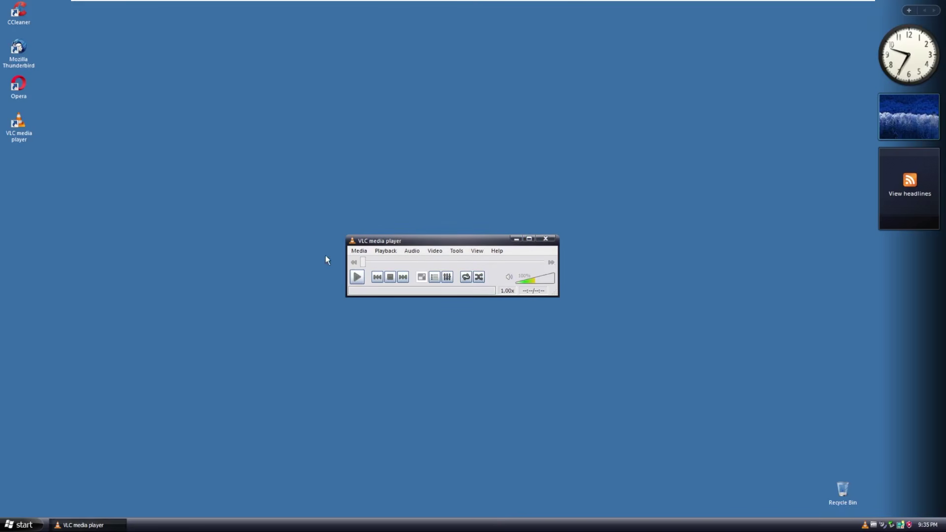
pyautogui.click(545, 239)
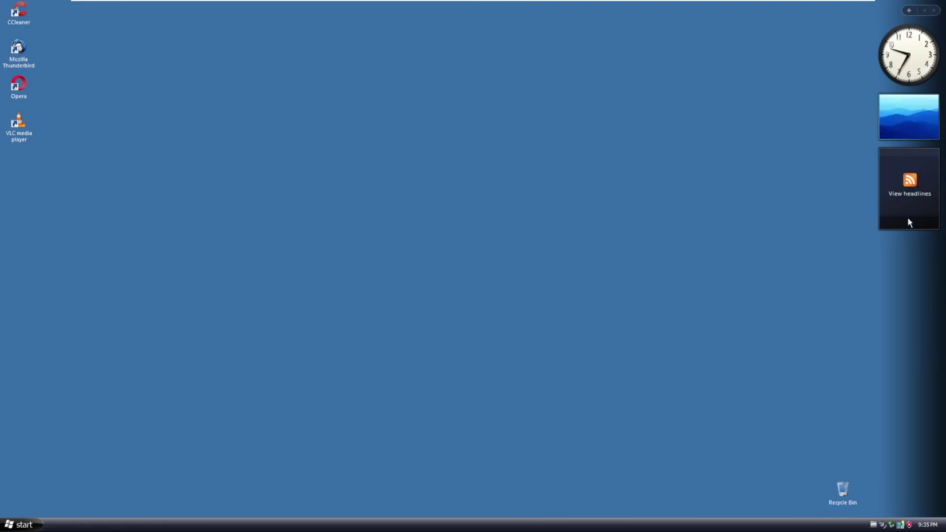
# - Open the sidebar's Gadget Gallery, show the details of the BBC Radio Player gadget, and close the gallery
pyautogui.click(909, 10)
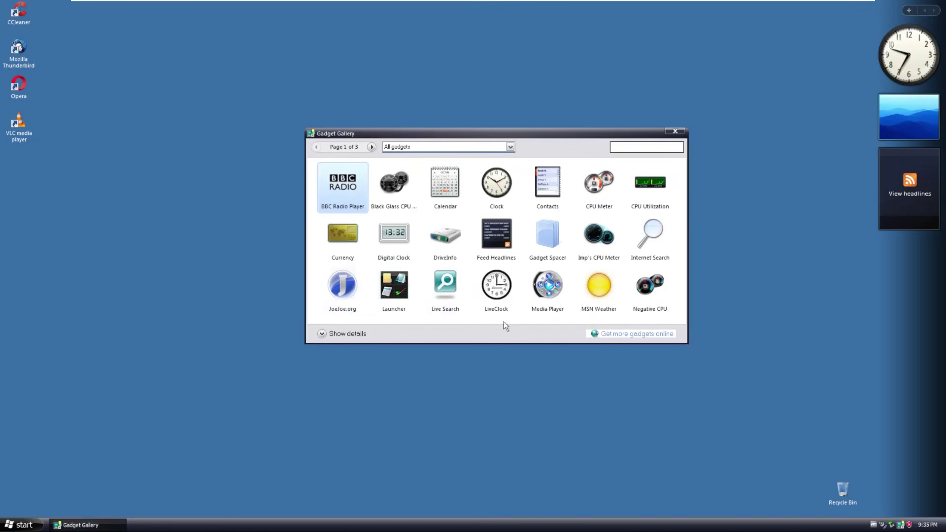
pyautogui.click(322, 334)
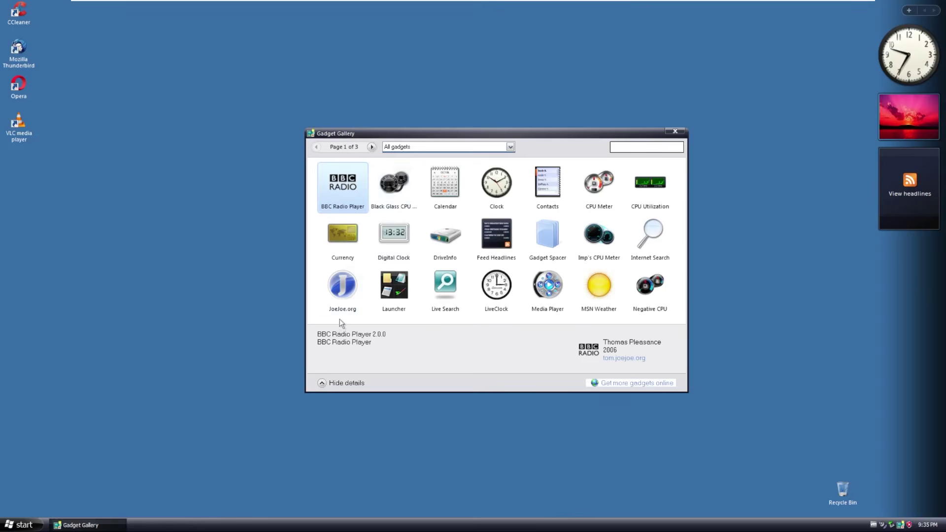
pyautogui.click(675, 131)
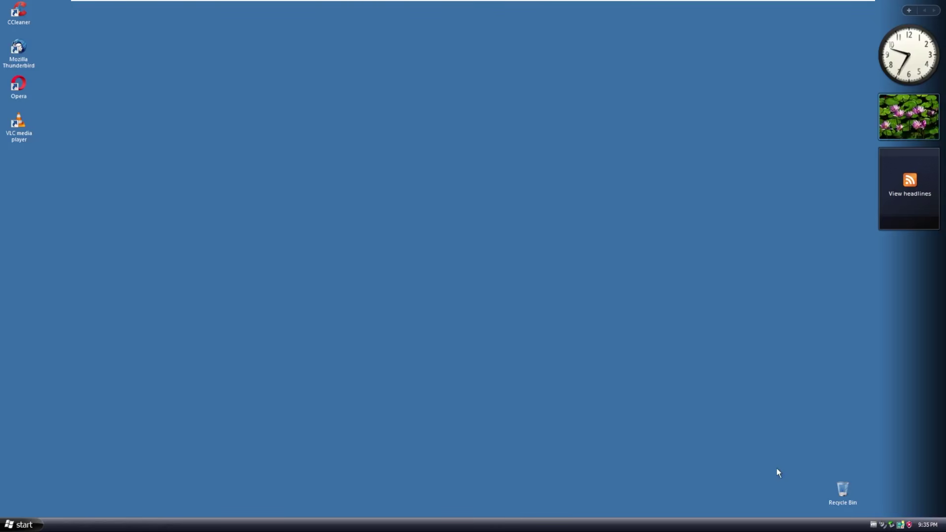
# - View the Volume Control mixer and close it, and raise the system volume slightly with the quick volume slider
pyautogui.doubleClick(882, 525)
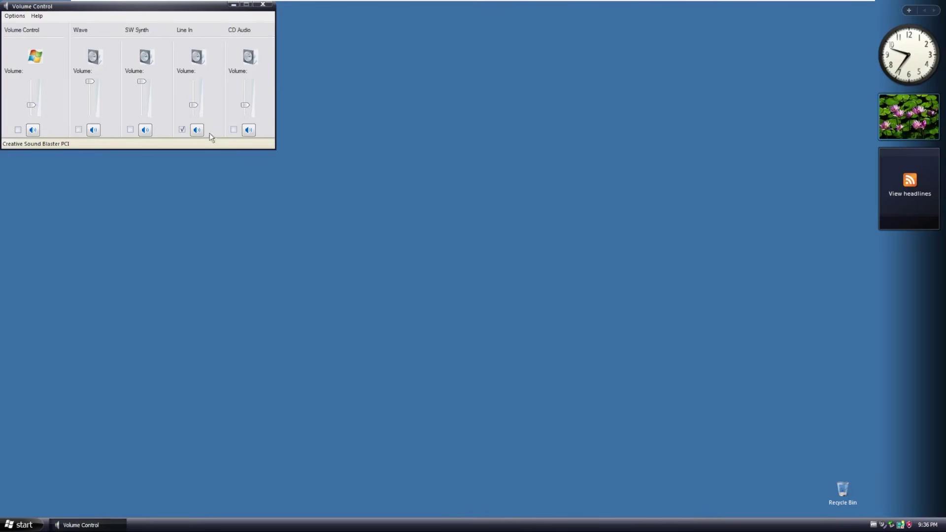
pyautogui.moveTo(125, 7); pyautogui.dragTo(351, 147)
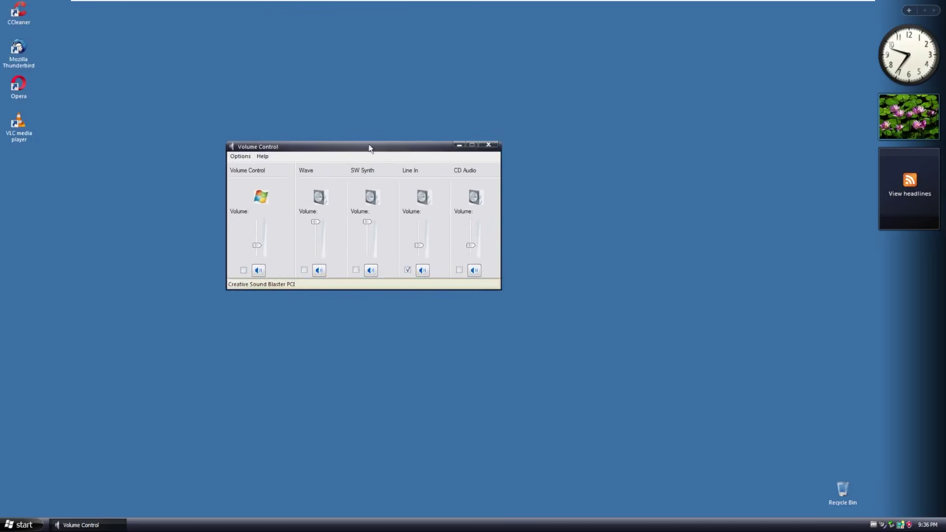
pyautogui.click(882, 525)
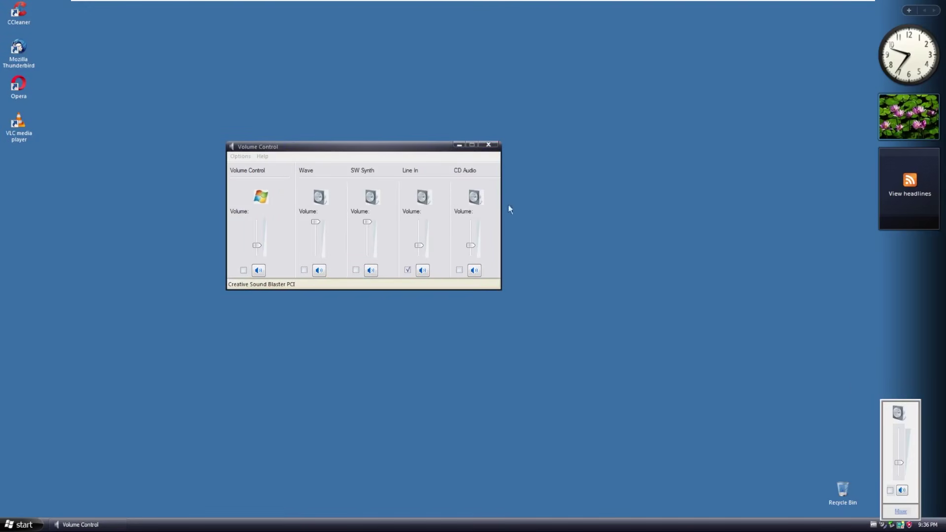
pyautogui.click(488, 145)
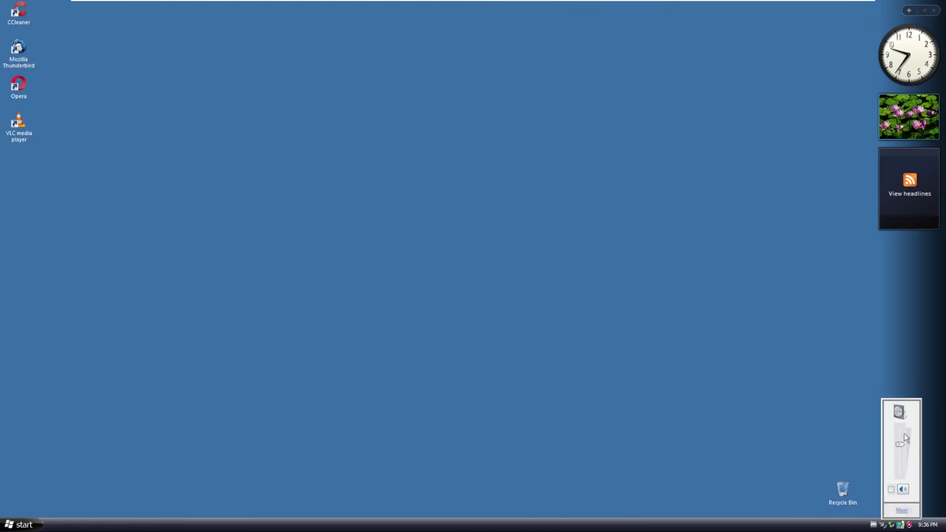
pyautogui.click(681, 359)
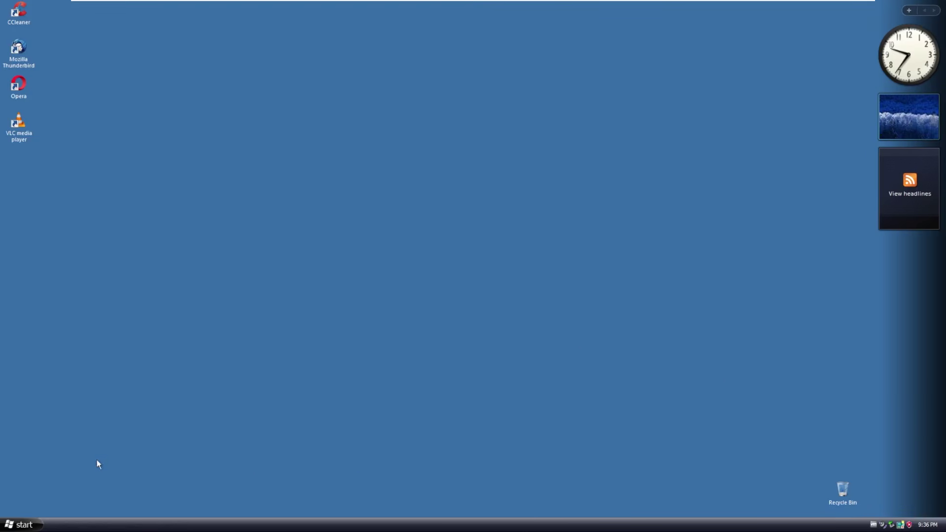
# - Launch Microsoft Update in Internet Explorer, dismiss the Internet Explorer 8 welcome setup, and view the browser maximized before restoring its window
pyautogui.click(14, 526)
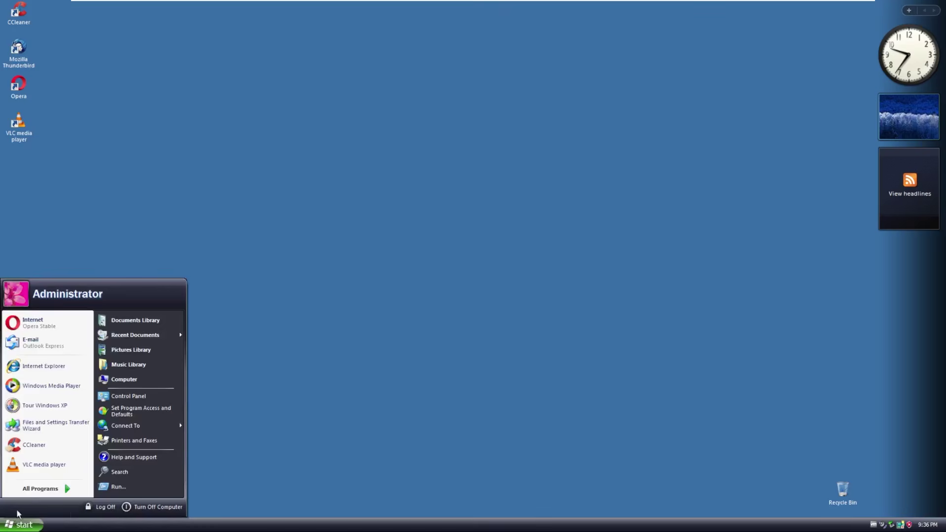
pyautogui.moveTo(143, 426)
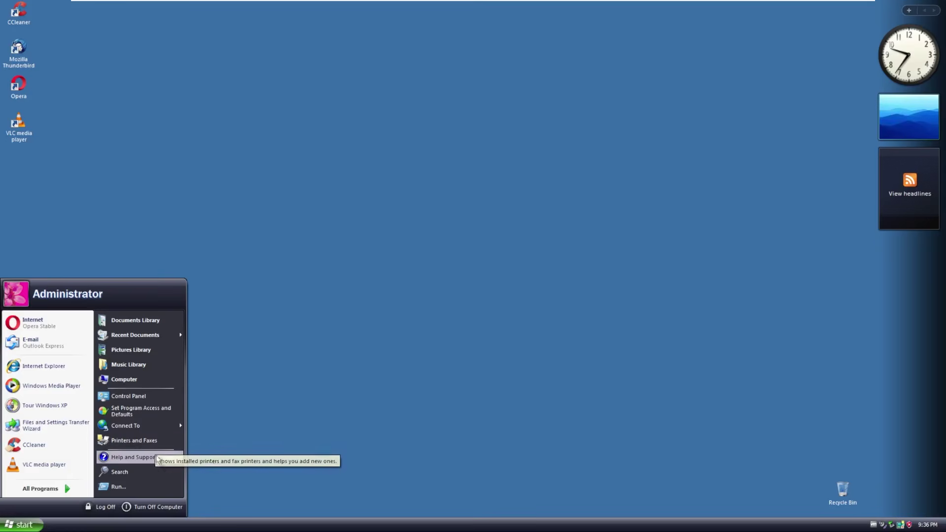
pyautogui.moveTo(30, 495)
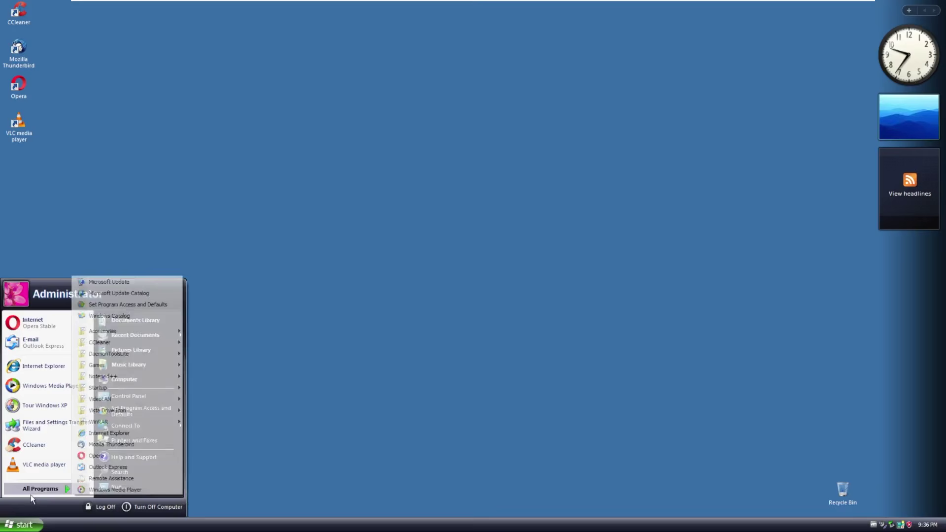
pyautogui.click(128, 287)
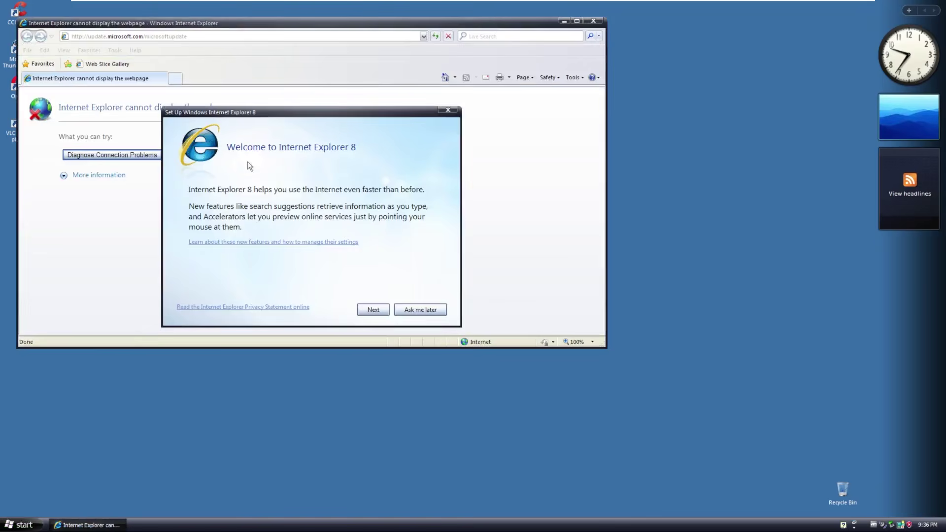
pyautogui.click(448, 110)
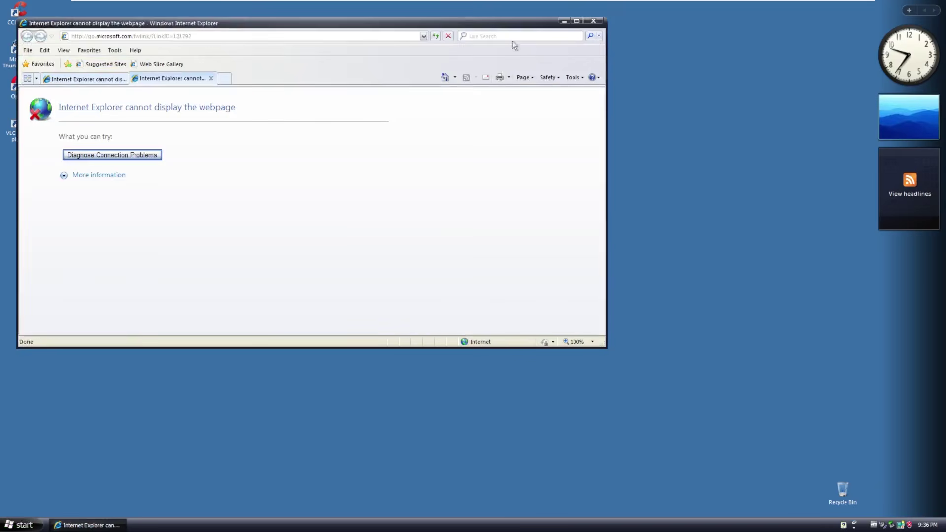
pyautogui.click(578, 21)
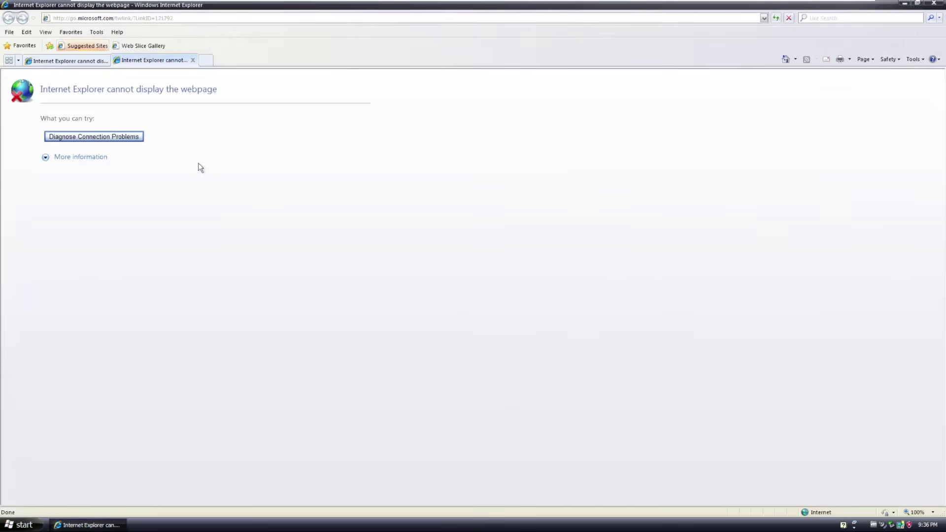
pyautogui.click(920, 5)
# - Look over Internet Explorer's tool options and its About information, and close the browser with all its tabs
pyautogui.click(575, 78)
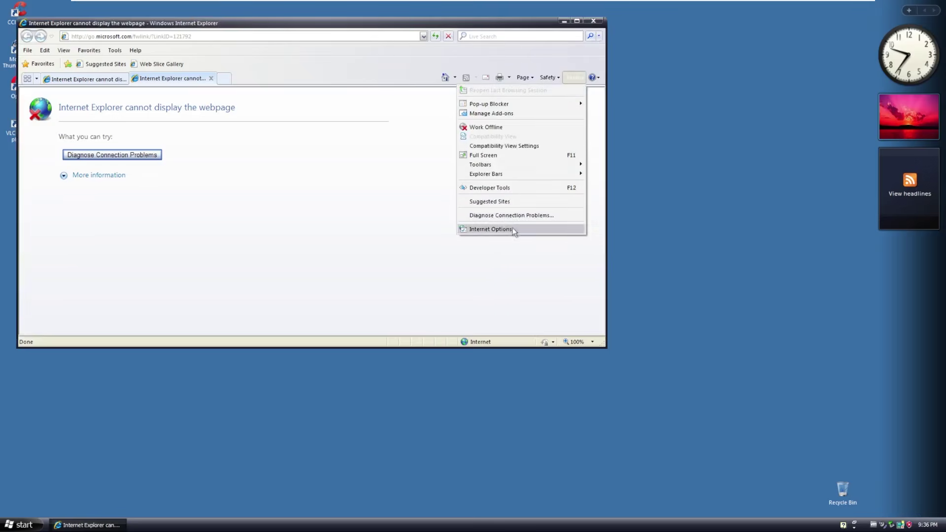
pyautogui.click(140, 102)
pyautogui.click(137, 50)
pyautogui.click(183, 104)
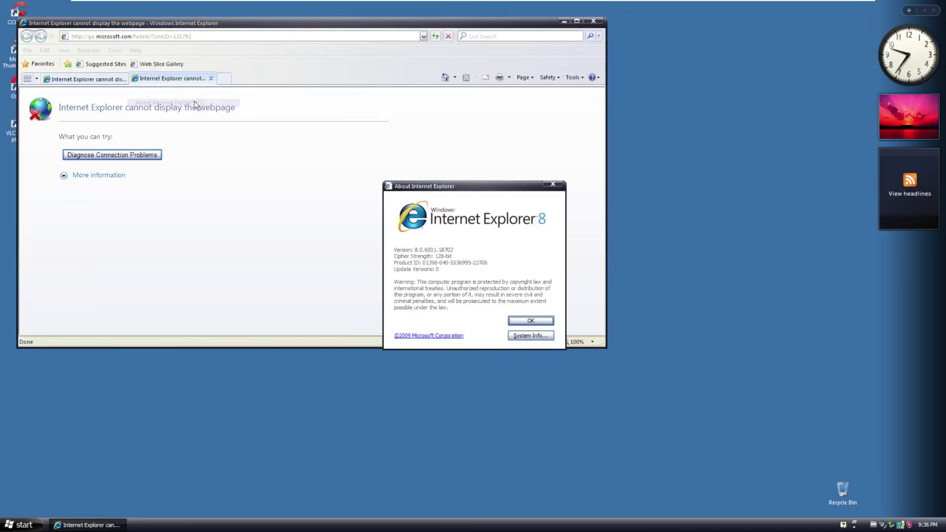
pyautogui.click(553, 184)
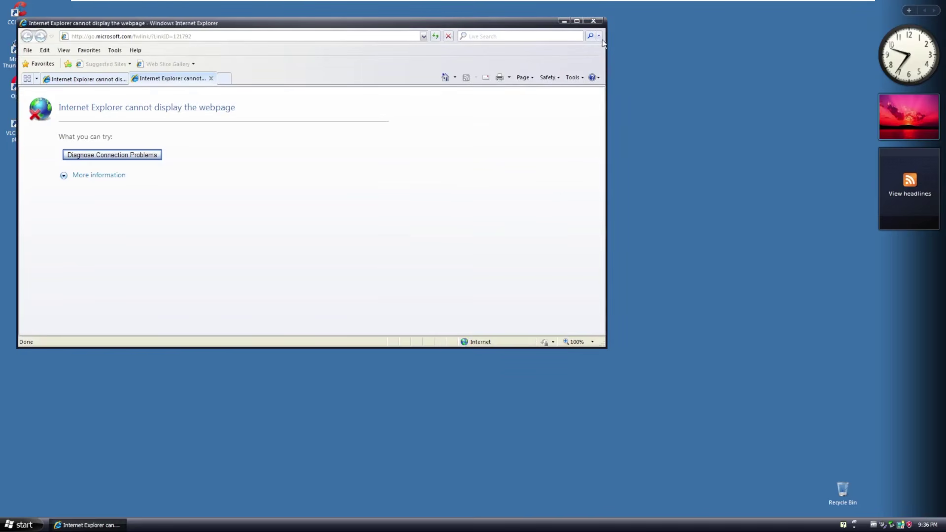
pyautogui.click(593, 21)
pyautogui.click(295, 190)
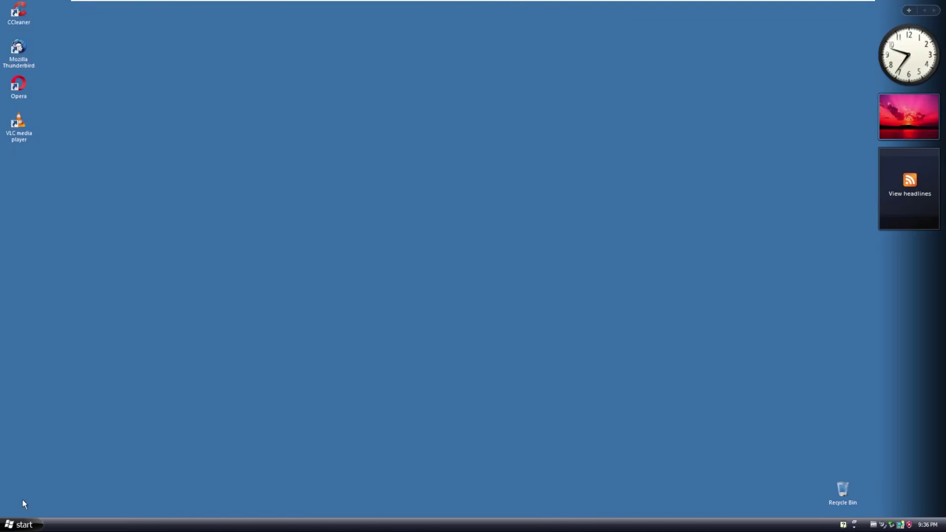
# - Browse the installed programs and the Accessories group, open Notepad XP-C from it, and close the empty document
pyautogui.click(22, 525)
pyautogui.click(41, 489)
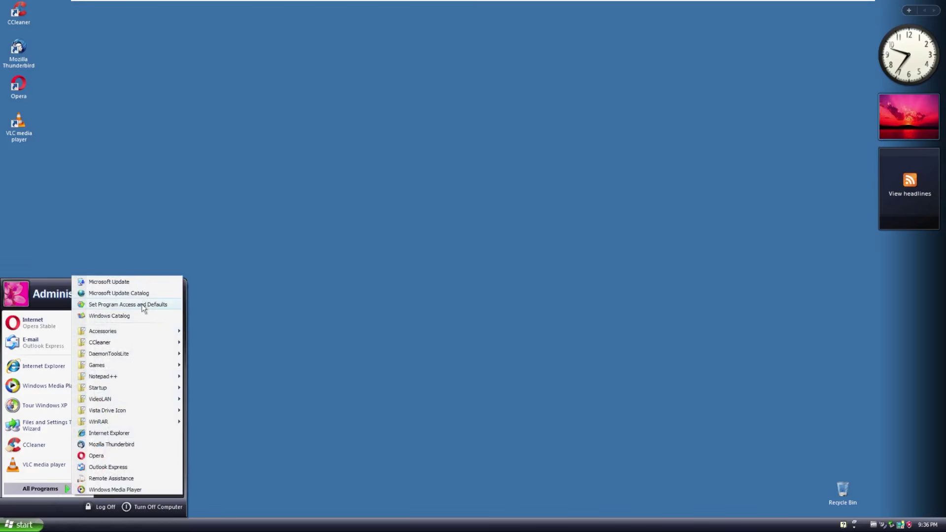
pyautogui.moveTo(154, 331)
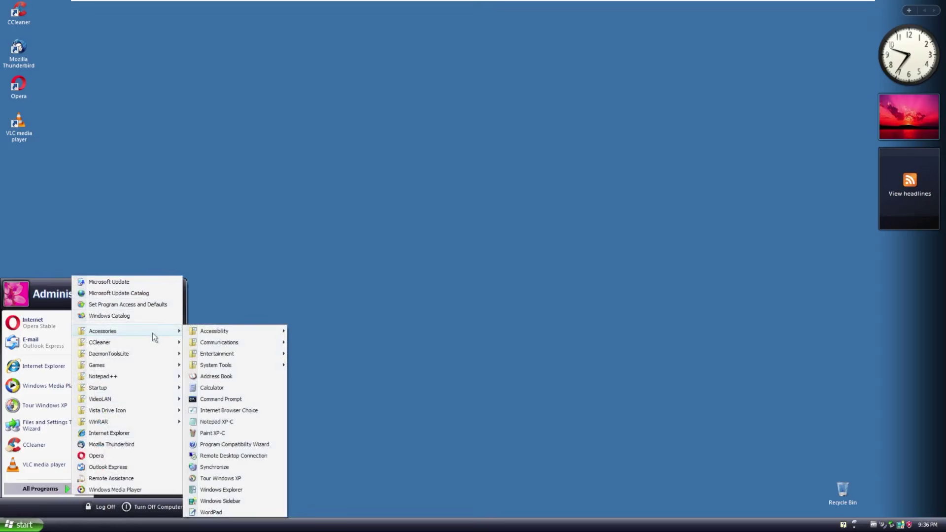
pyautogui.moveTo(242, 333)
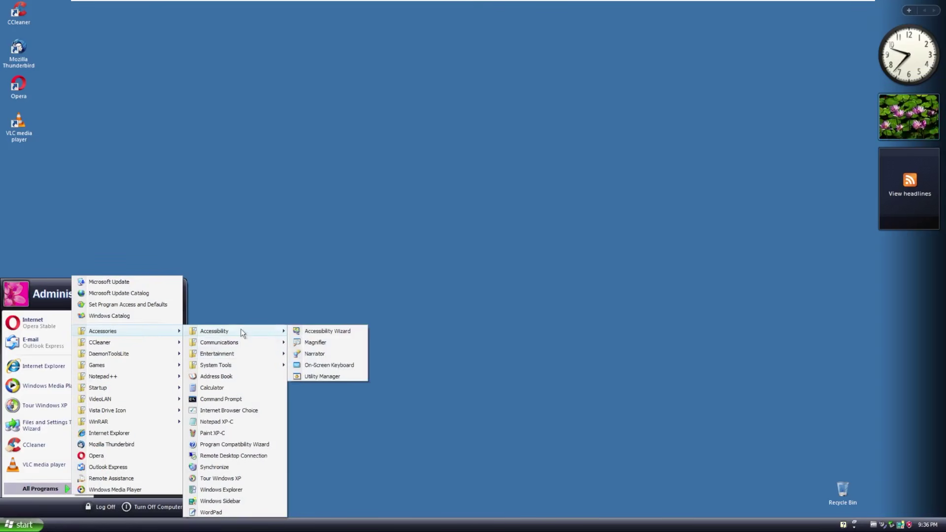
pyautogui.click(239, 423)
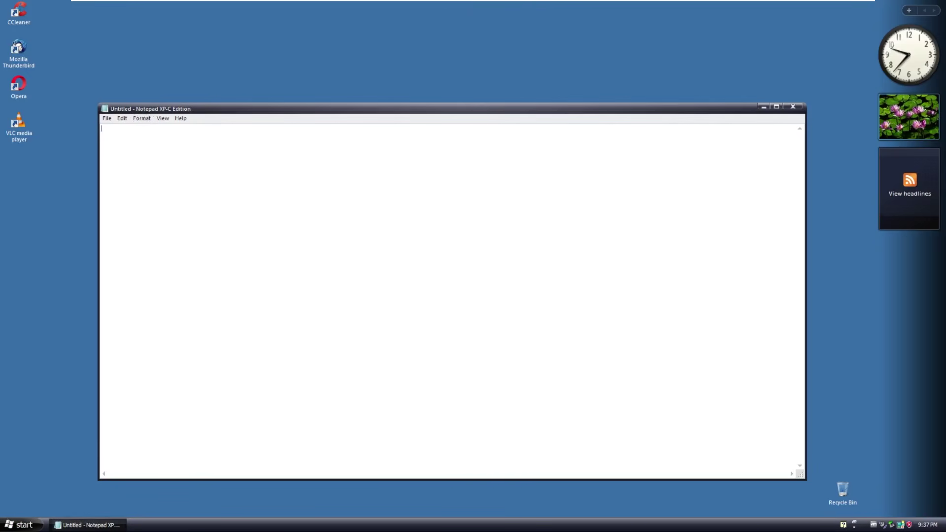
pyautogui.click(793, 107)
# - Launch Paint XP-C from the Accessories group to view it, and close the program
pyautogui.click(21, 525)
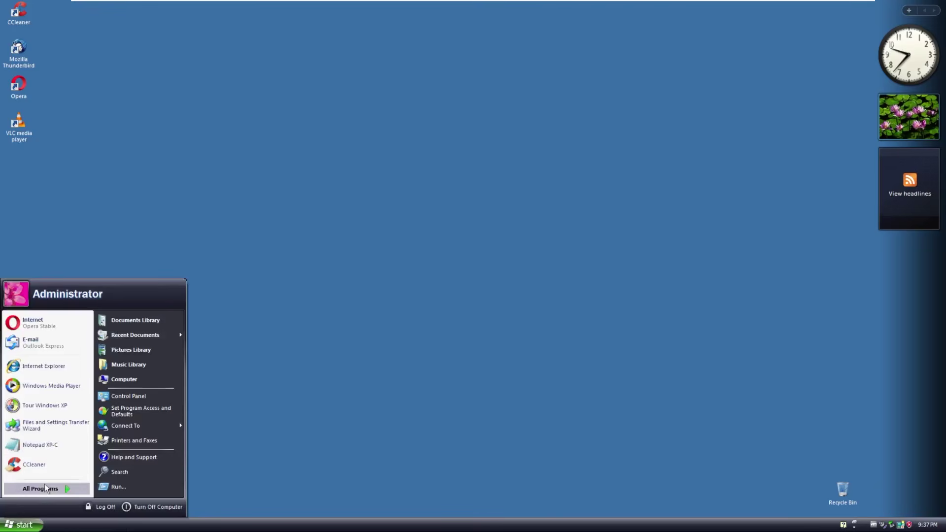
pyautogui.moveTo(44, 486)
pyautogui.moveTo(113, 331)
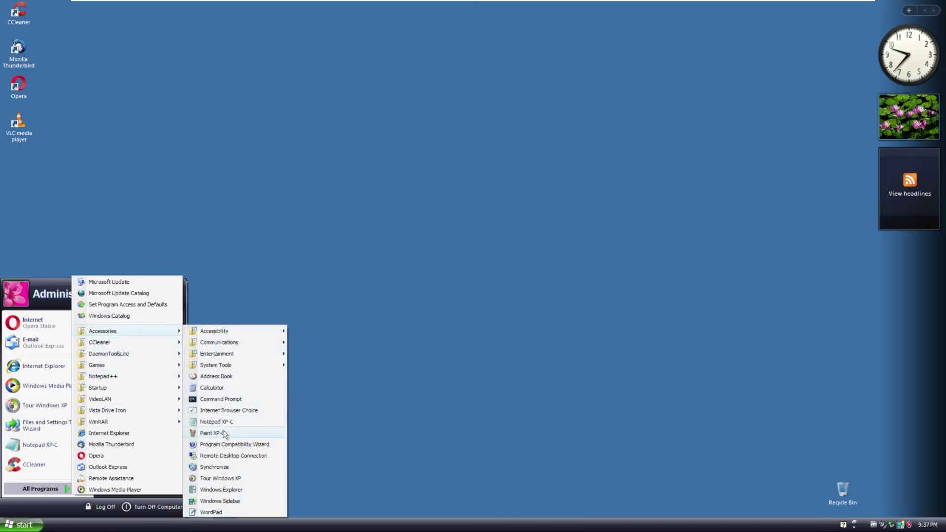
pyautogui.click(223, 433)
pyautogui.click(121, 4)
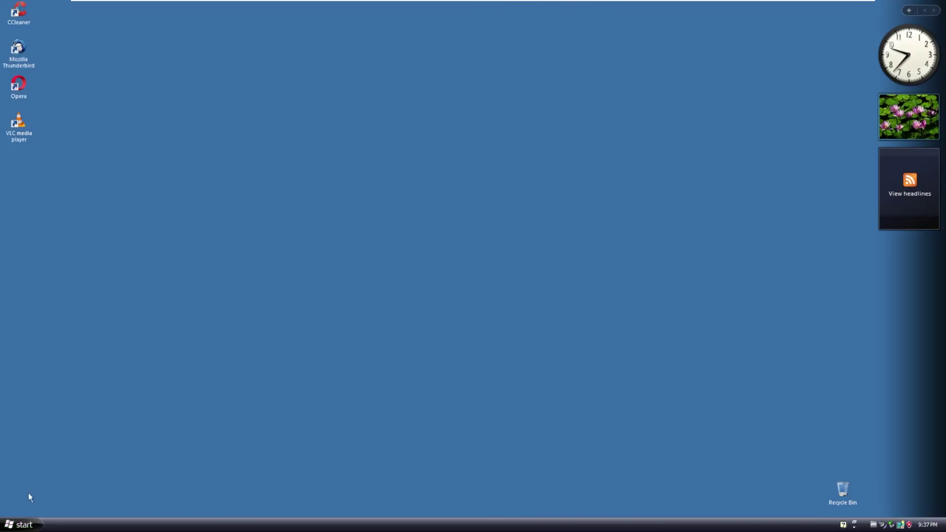
# - Start Tour Windows XP from the Accessories group and close its welcome dialog without playing the tour
pyautogui.click(20, 524)
pyautogui.moveTo(44, 488)
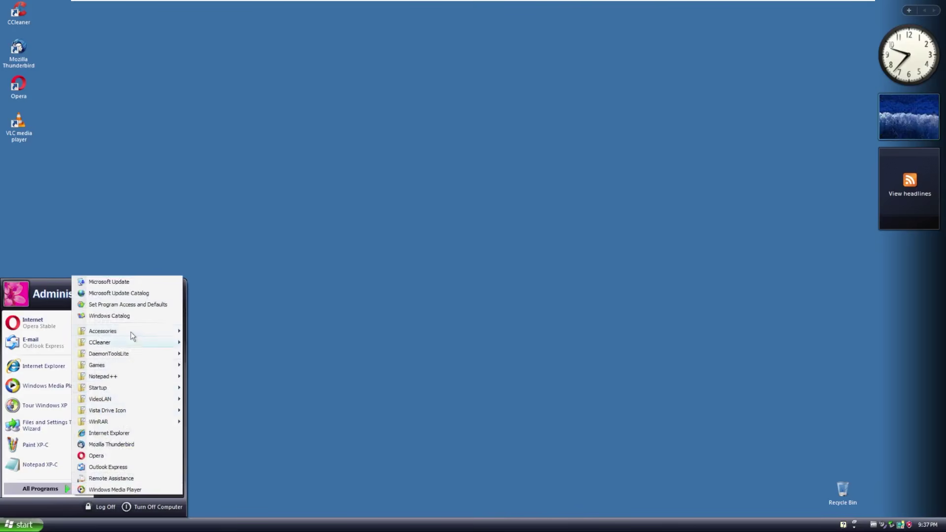
pyautogui.moveTo(131, 331)
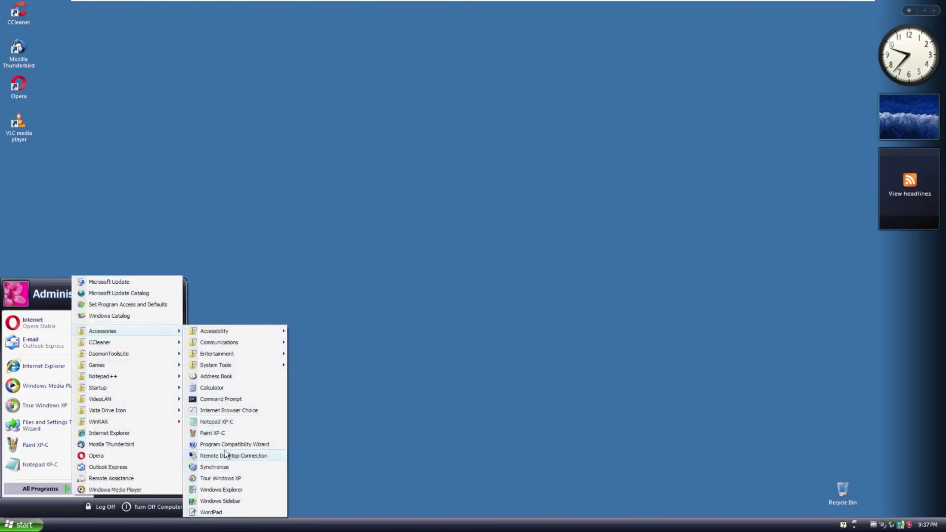
pyautogui.click(225, 478)
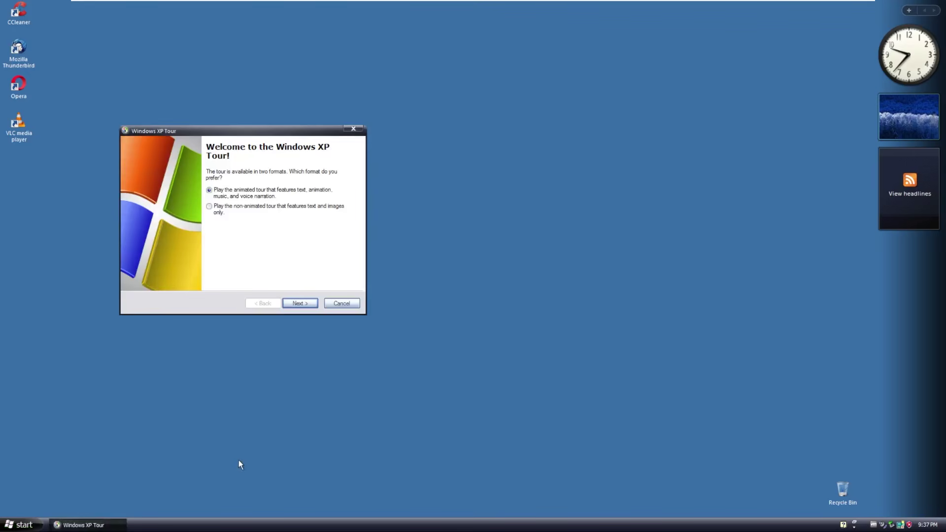
pyautogui.click(353, 130)
# - Browse the installed program groups and launch DaemonToolsLite 4.40.2
pyautogui.click(20, 525)
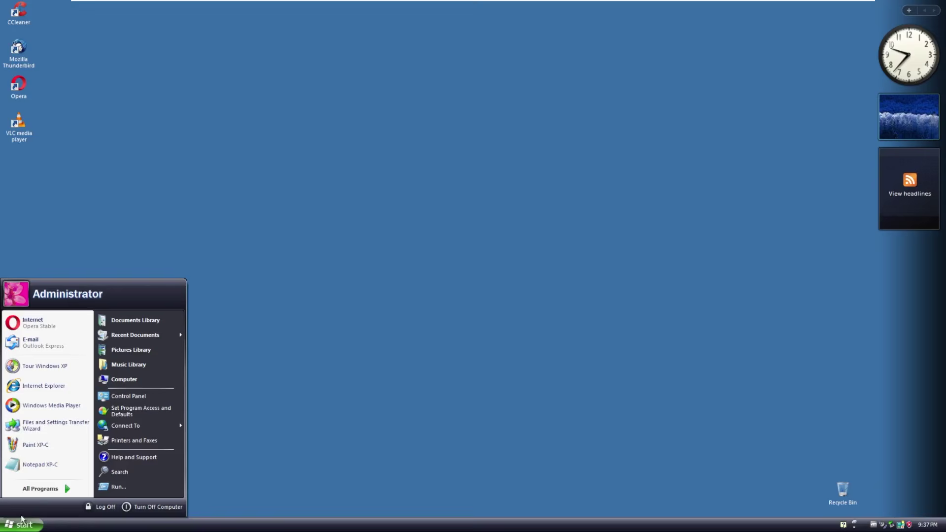
pyautogui.moveTo(40, 489)
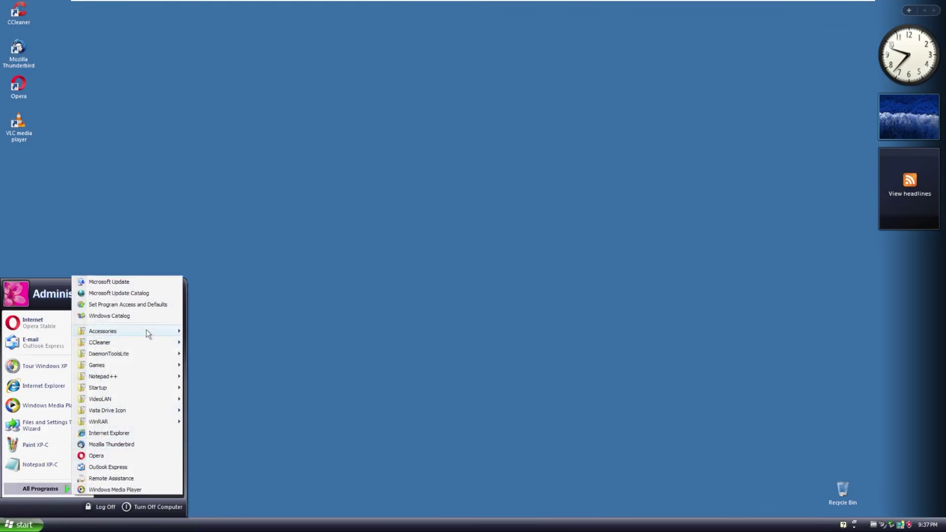
pyautogui.moveTo(147, 334)
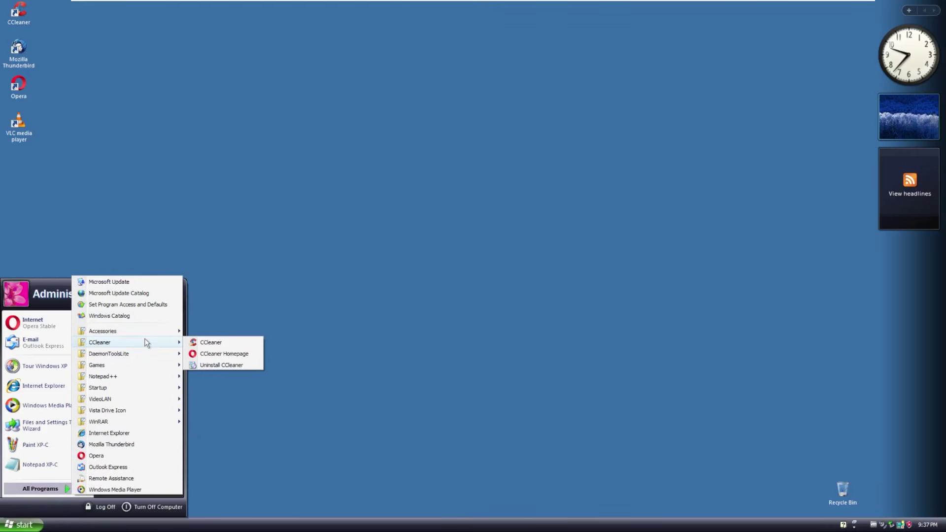
pyautogui.moveTo(123, 354)
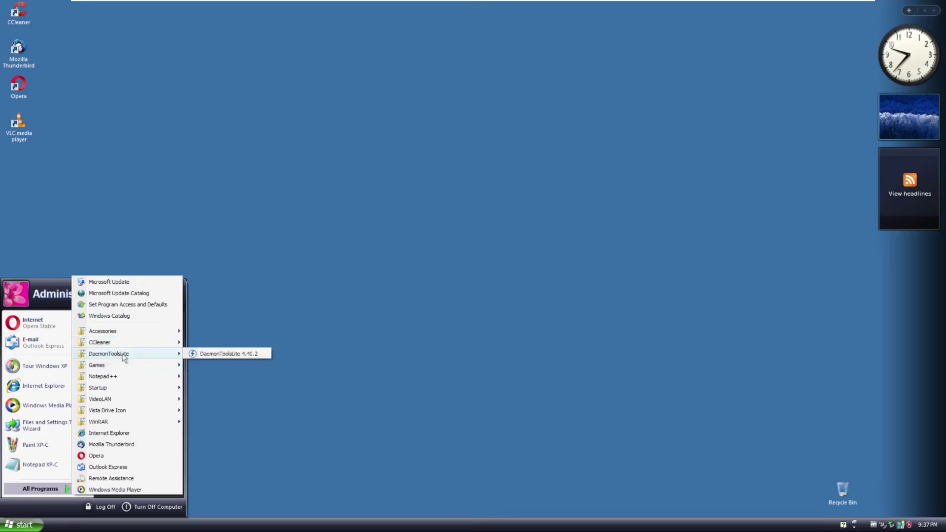
pyautogui.click(215, 353)
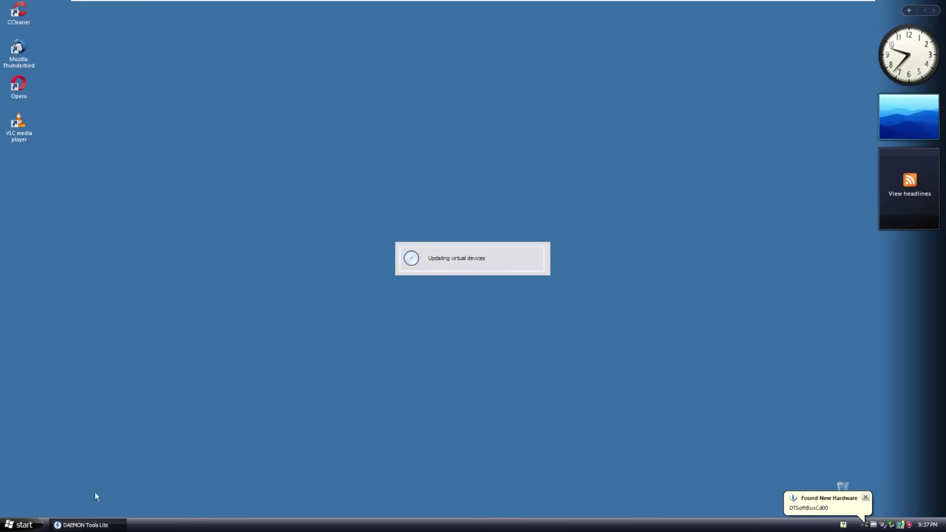
# - Look through the Games, Notepad++, Startup and VideoLAN program groups, and close the DAEMON Tools Lite window once it has loaded
pyautogui.click(19, 525)
pyautogui.moveTo(39, 488)
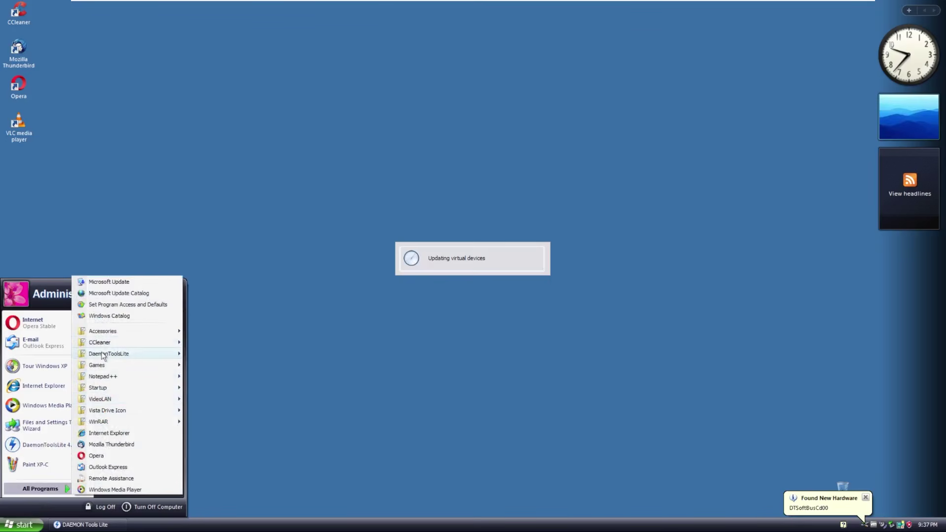
pyautogui.moveTo(104, 367)
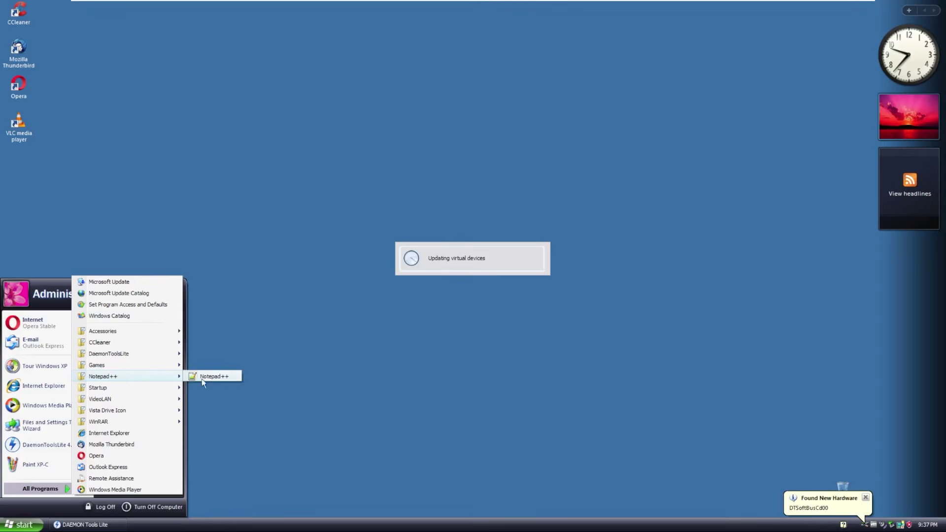
pyautogui.moveTo(123, 384)
pyautogui.moveTo(141, 399)
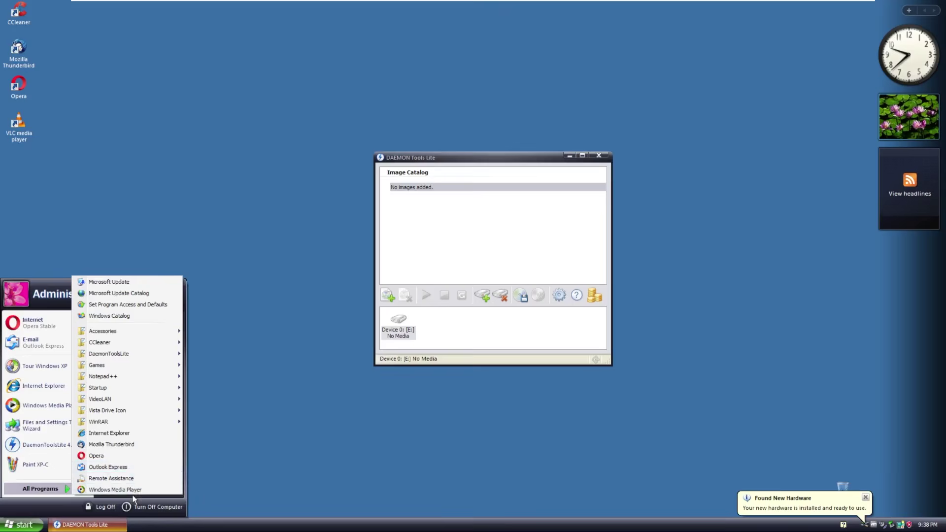
pyautogui.click(628, 166)
pyautogui.click(599, 155)
# - Open Task Manager, view its running processes and performance graphs, and close it
pyautogui.hotkey('ctrl', 'shift', 'Escape')
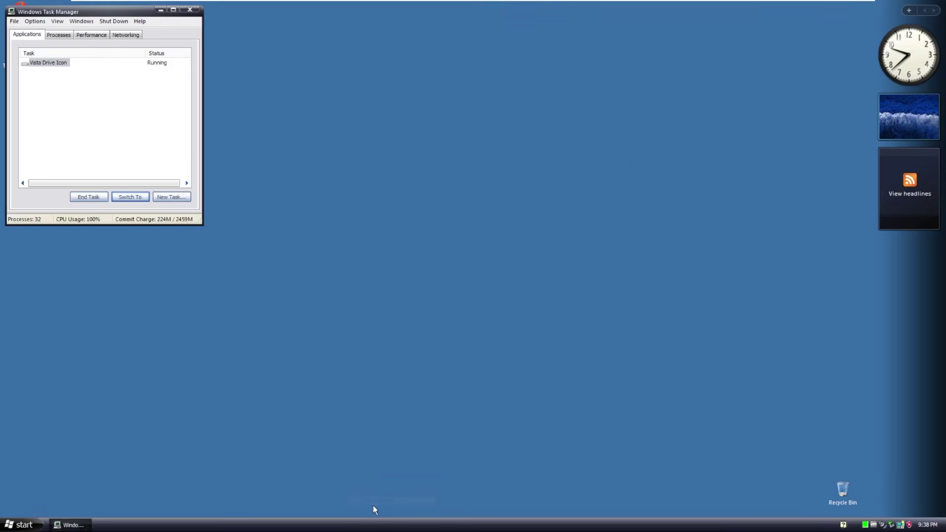
pyautogui.click(57, 32)
pyautogui.moveTo(88, 13); pyautogui.dragTo(209, 82)
pyautogui.click(212, 102)
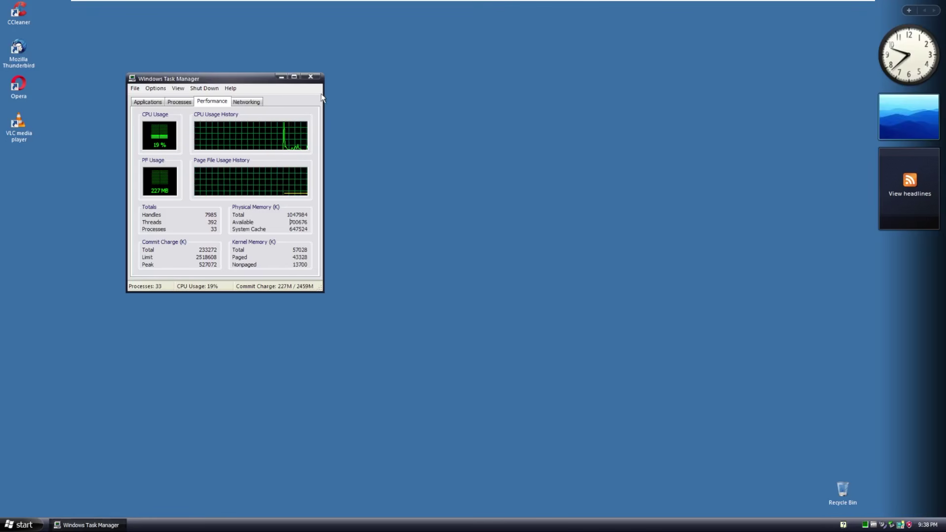
pyautogui.click(314, 77)
# - Open Computer, check the used and free space in the properties of Local Disk (C:), and close the dialog
pyautogui.click(22, 524)
pyautogui.click(134, 383)
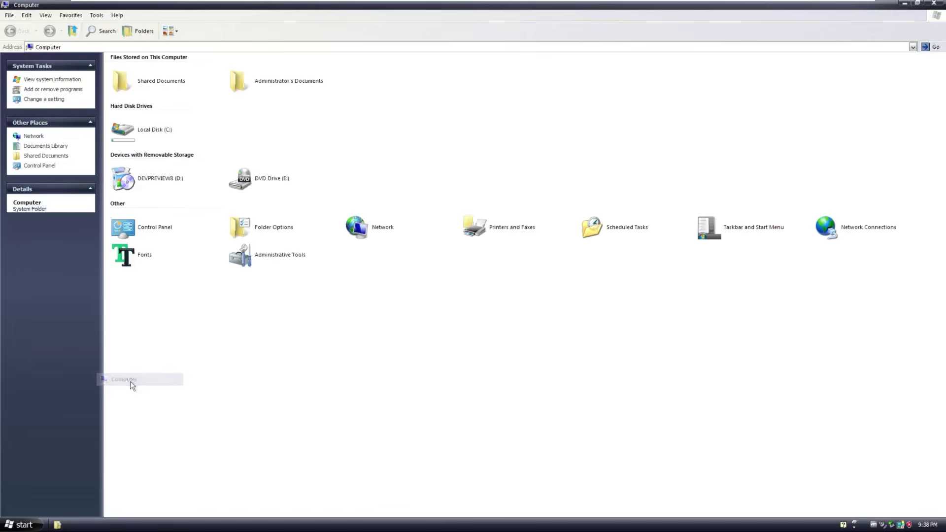
pyautogui.rightClick(139, 132)
pyautogui.click(188, 261)
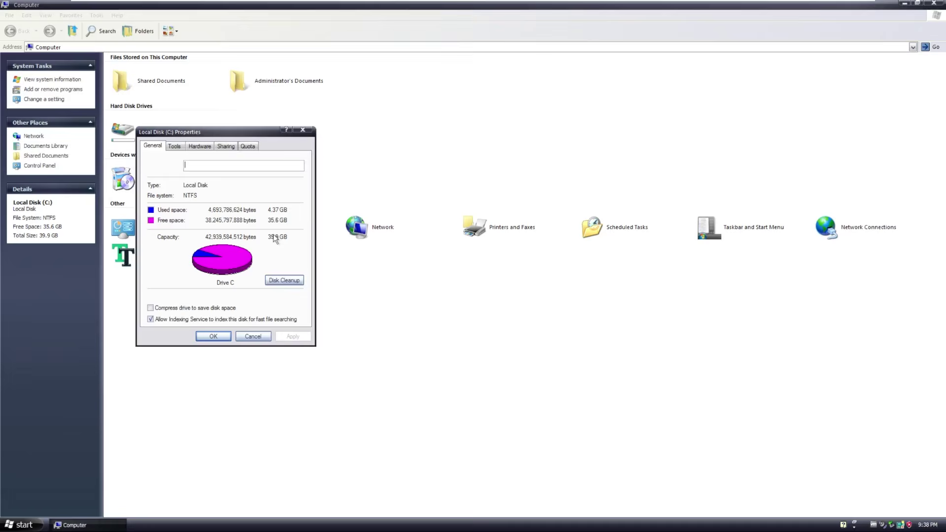
pyautogui.click(253, 337)
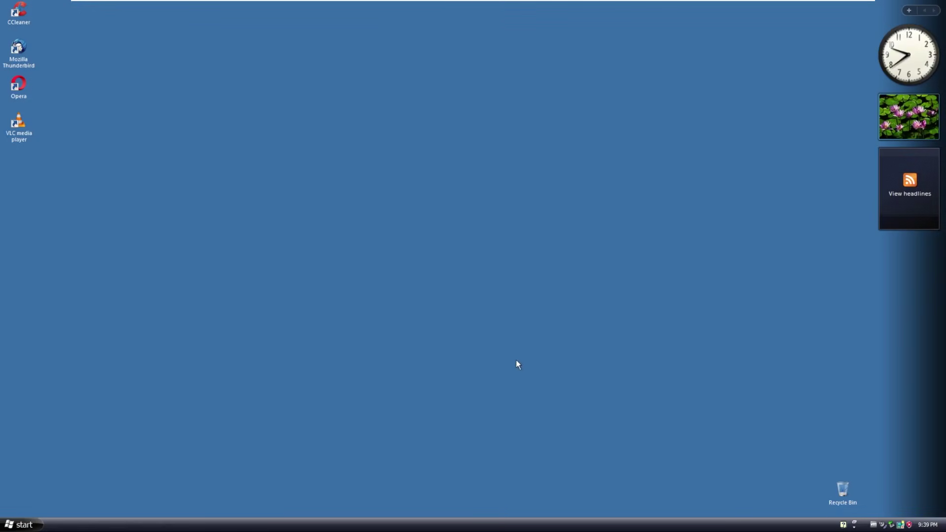
# - Open the desktop's display properties and apply the Classic 3.1 - XP theme
pyautogui.rightClick(516, 360)
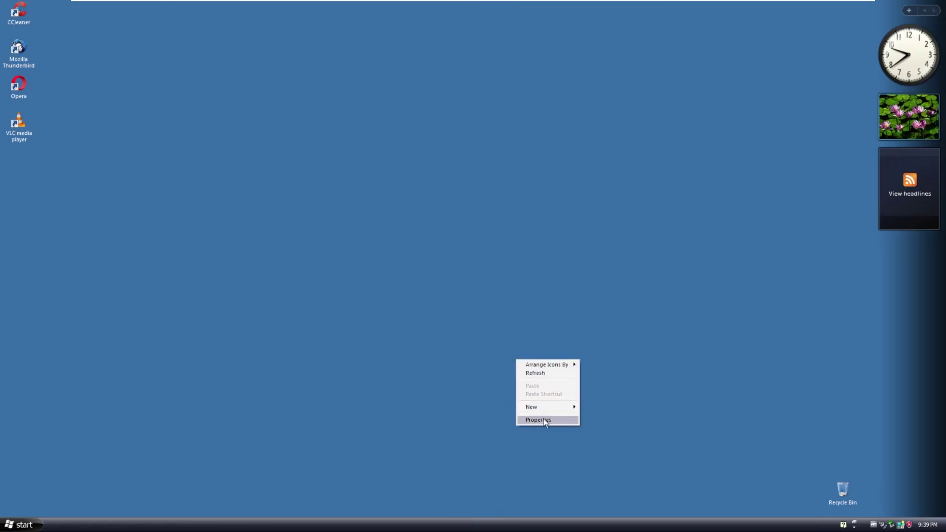
pyautogui.click(532, 422)
pyautogui.click(156, 166)
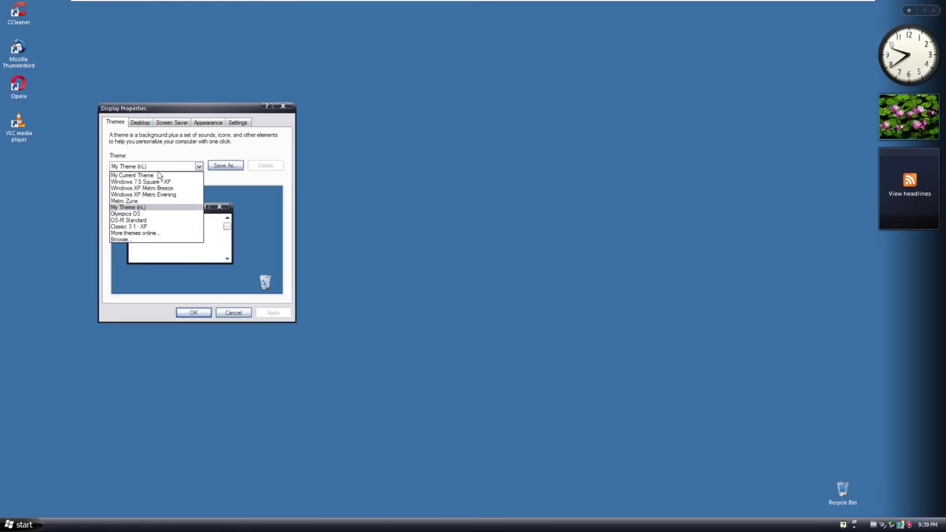
pyautogui.click(164, 227)
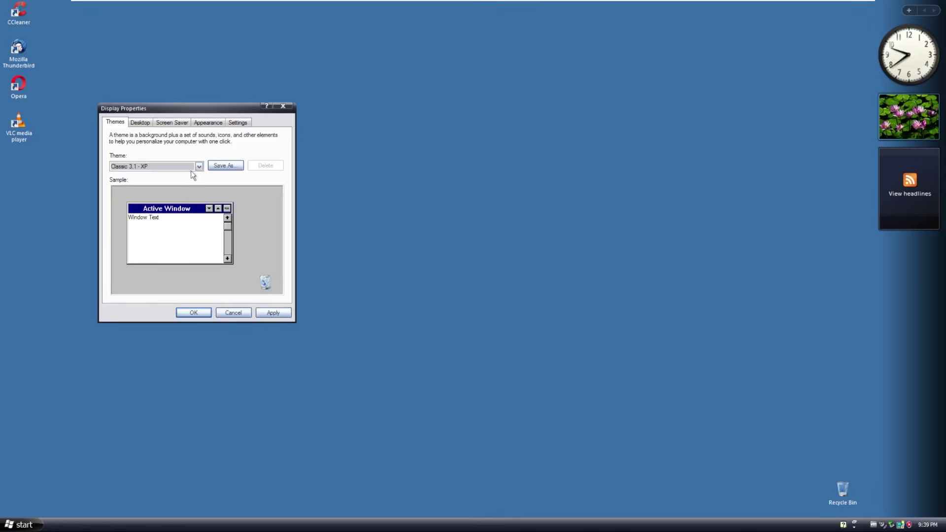
pyautogui.click(267, 314)
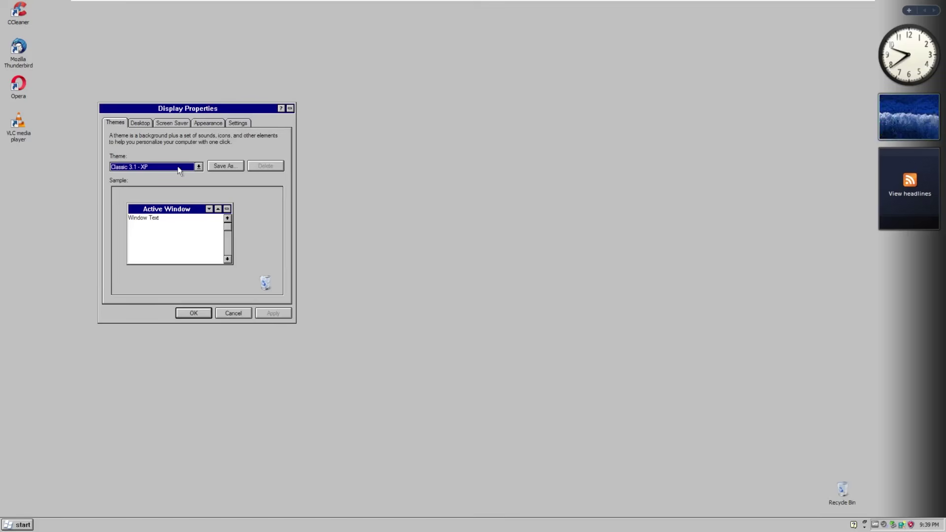
# - Apply the Olympics OS theme
pyautogui.click(175, 167)
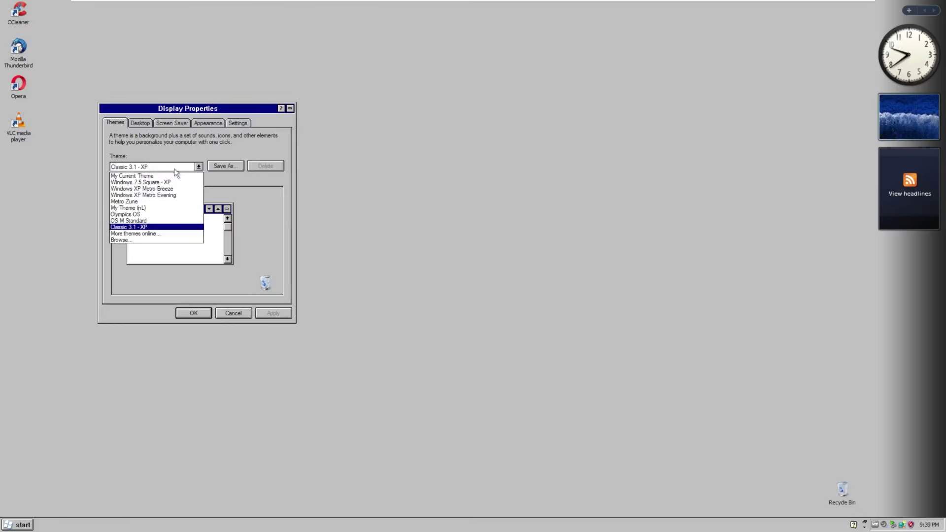
pyautogui.click(175, 215)
pyautogui.click(275, 315)
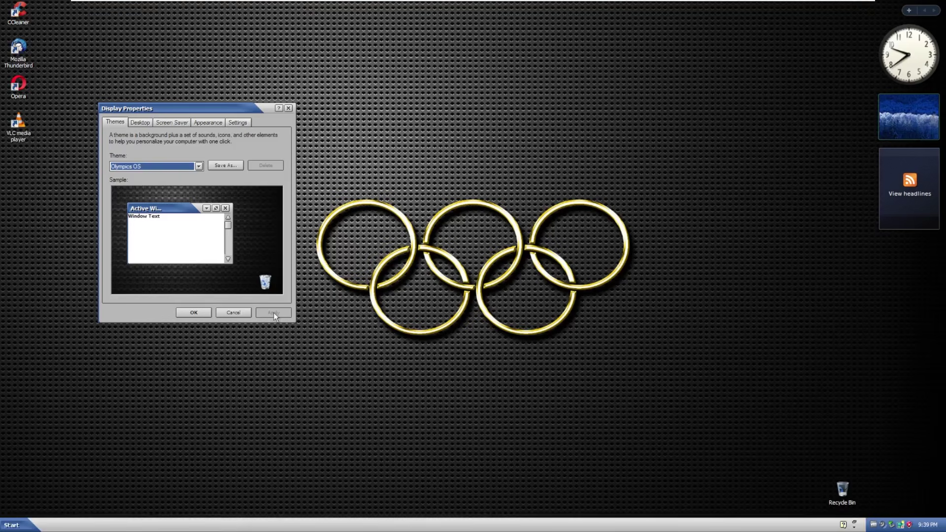
# - Apply the Windows 7.5 Square - XP theme and view how the Start menu looks with it
pyautogui.click(167, 166)
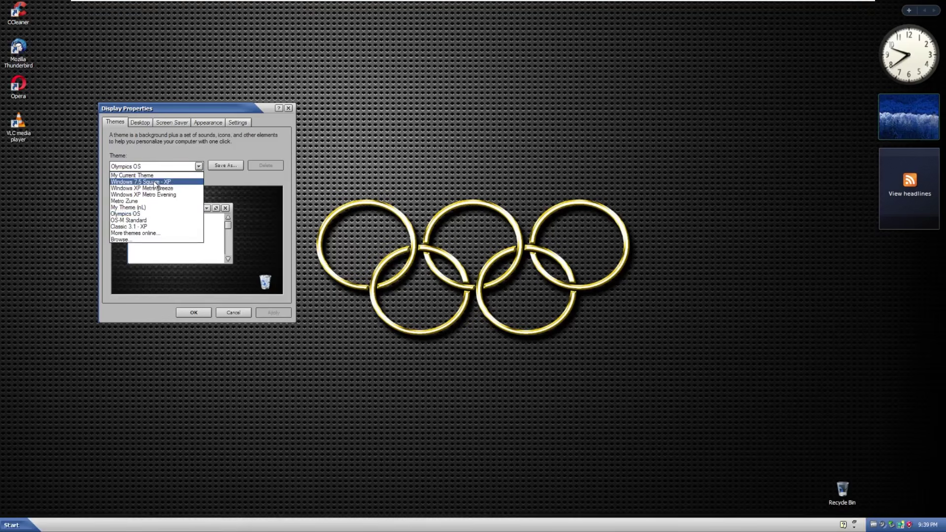
pyautogui.click(153, 181)
pyautogui.click(272, 312)
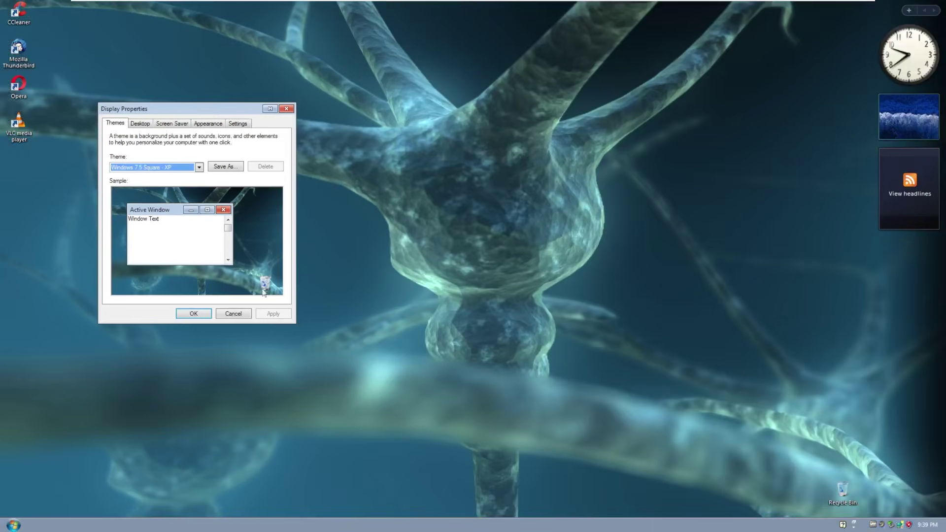
pyautogui.click(173, 167)
pyautogui.click(16, 523)
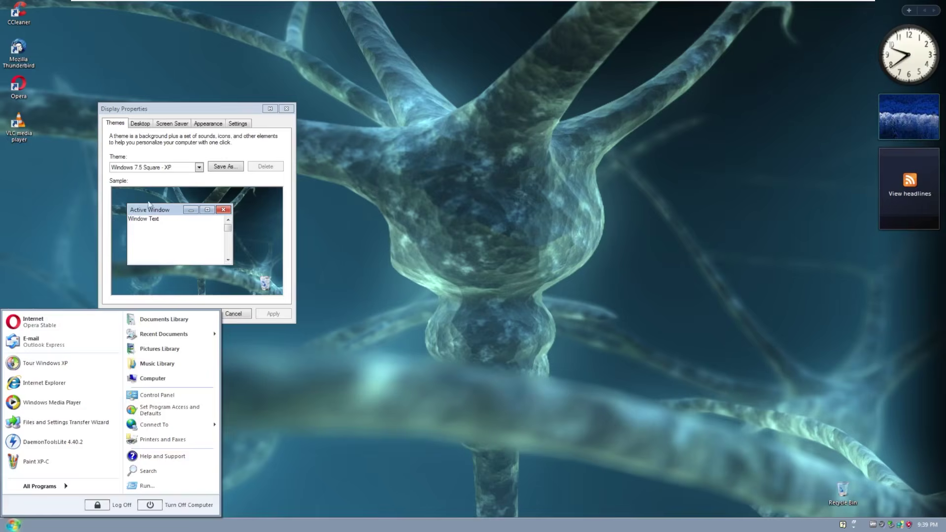
pyautogui.click(153, 178)
# - Move the Display Properties dialog clear of its old spot and apply the Windows XP Metro Breeze theme
pyautogui.moveTo(215, 116); pyautogui.dragTo(297, 119)
pyautogui.click(239, 170)
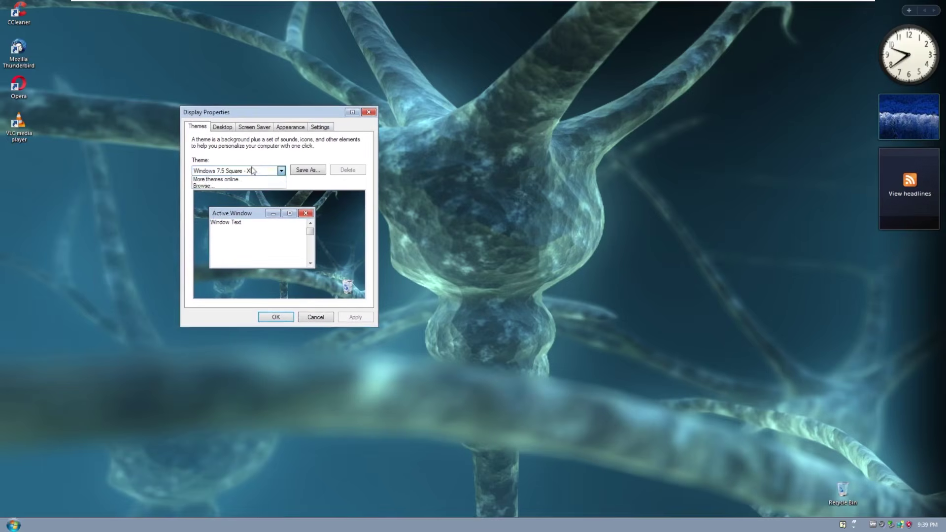
pyautogui.click(242, 194)
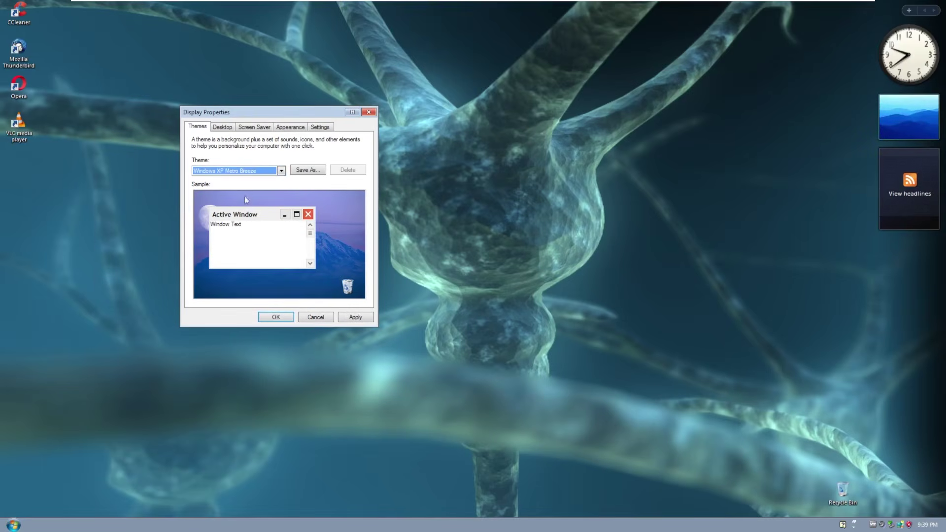
pyautogui.click(352, 319)
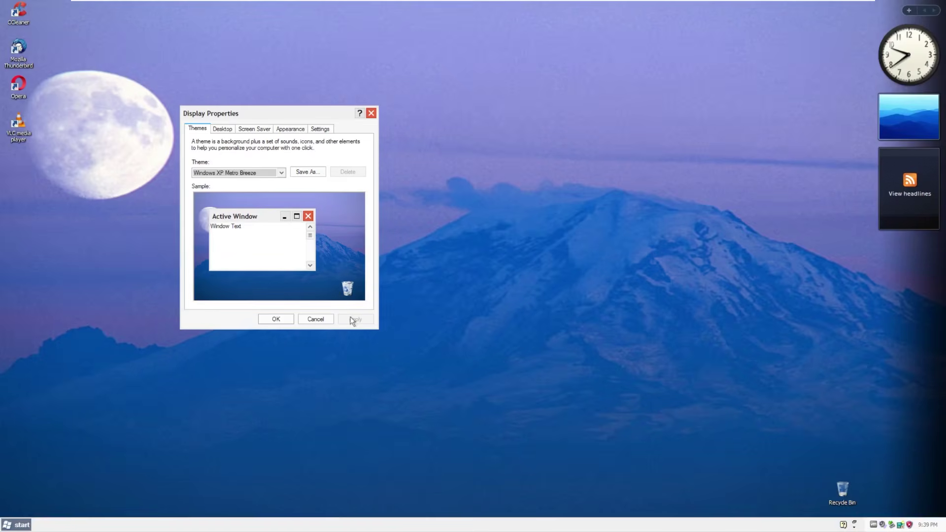
# - Preview the Windows XP Metro Evening theme, apply Metro Zune instead, and view the Start menu in that style
pyautogui.click(273, 171)
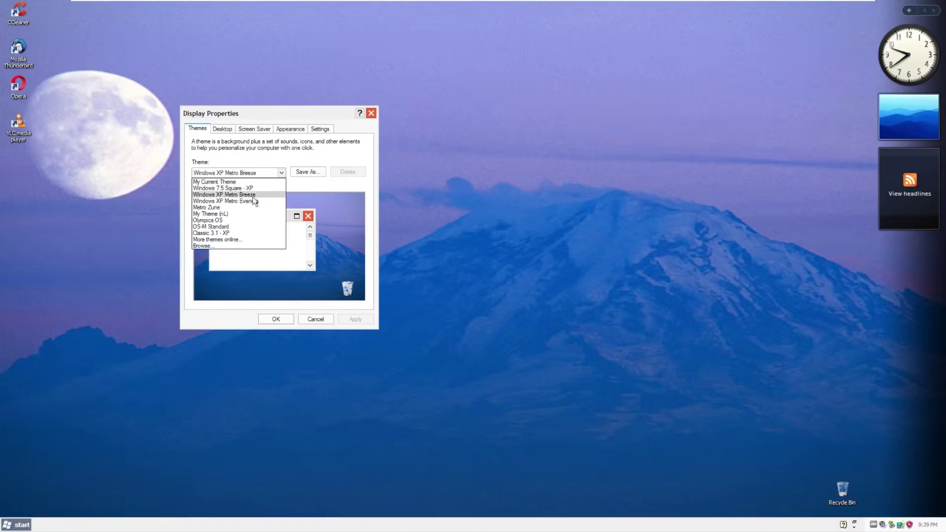
pyautogui.click(252, 201)
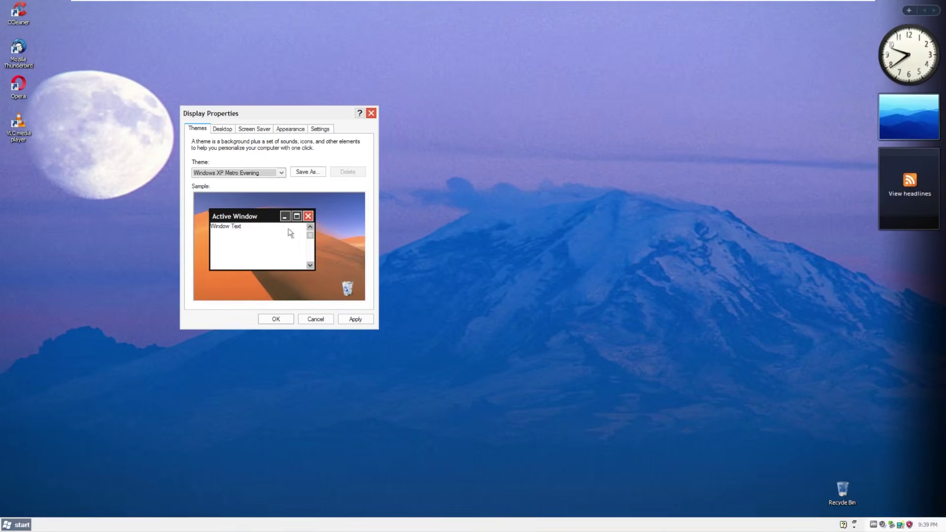
pyautogui.click(241, 173)
pyautogui.click(229, 206)
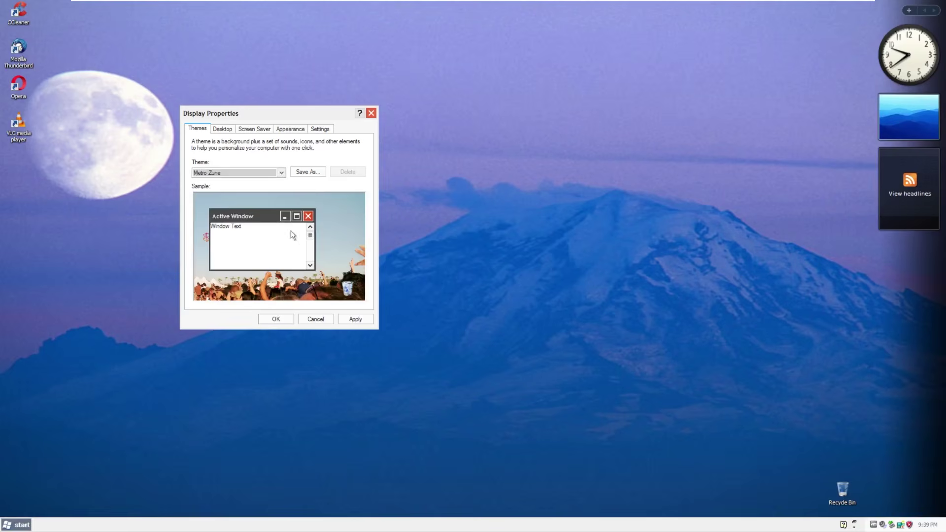
pyautogui.click(351, 319)
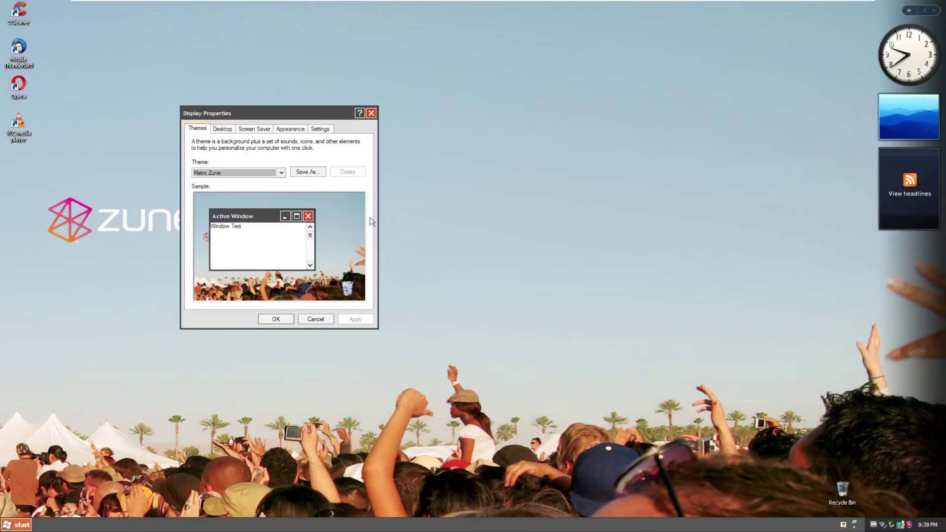
pyautogui.click(17, 524)
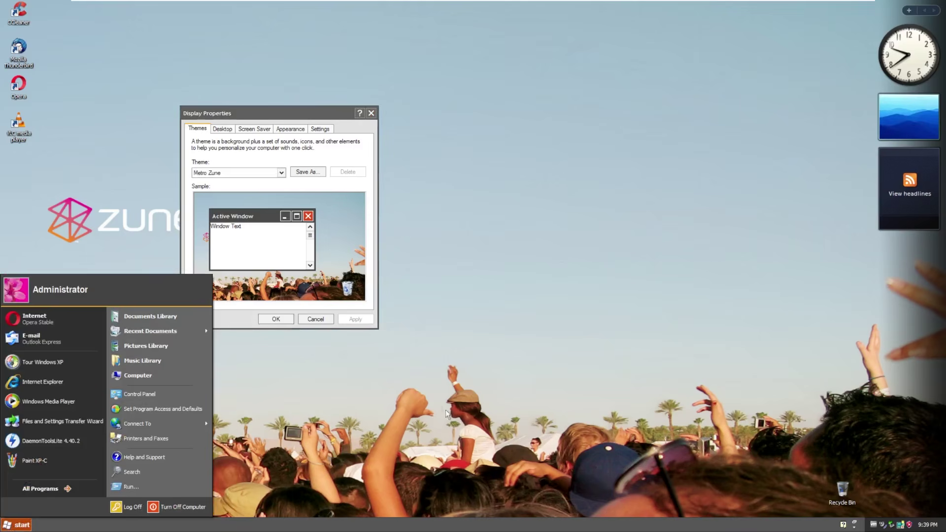
pyautogui.click(254, 200)
# - Preview the OS-M Standard theme, and apply My Theme (nL) to the desktop
pyautogui.click(237, 172)
pyautogui.click(242, 212)
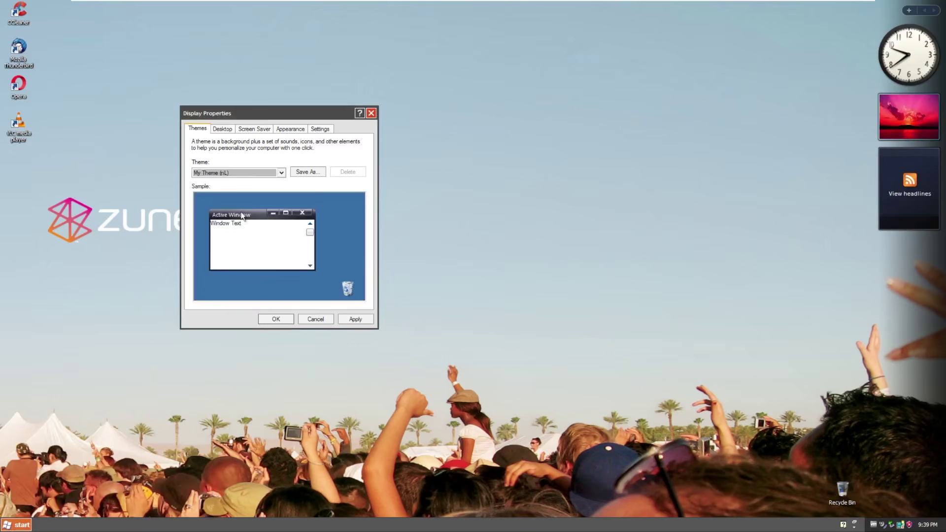
pyautogui.click(231, 173)
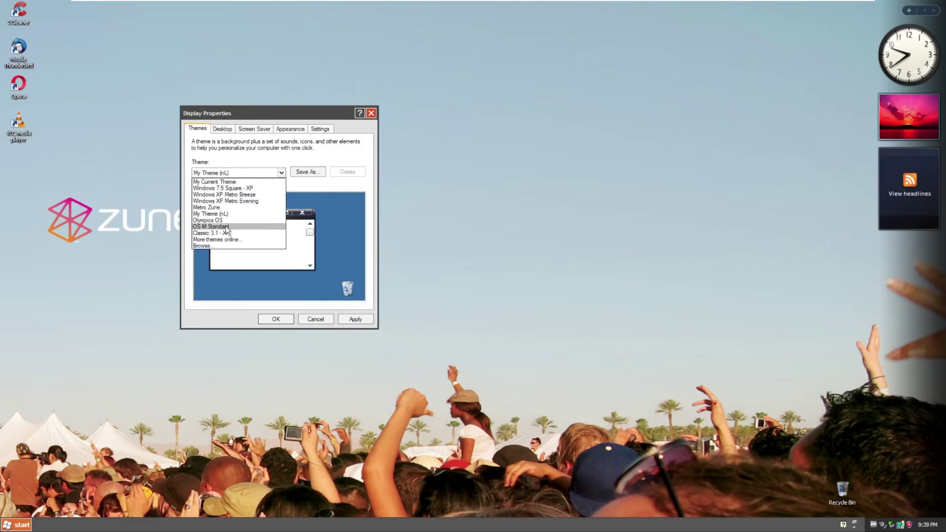
pyautogui.click(228, 227)
pyautogui.click(222, 174)
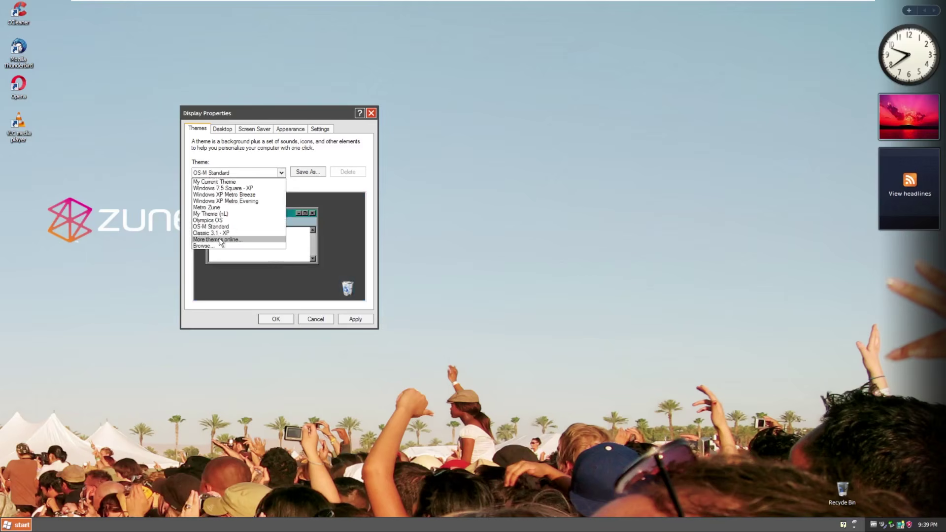
pyautogui.click(215, 214)
pyautogui.click(354, 318)
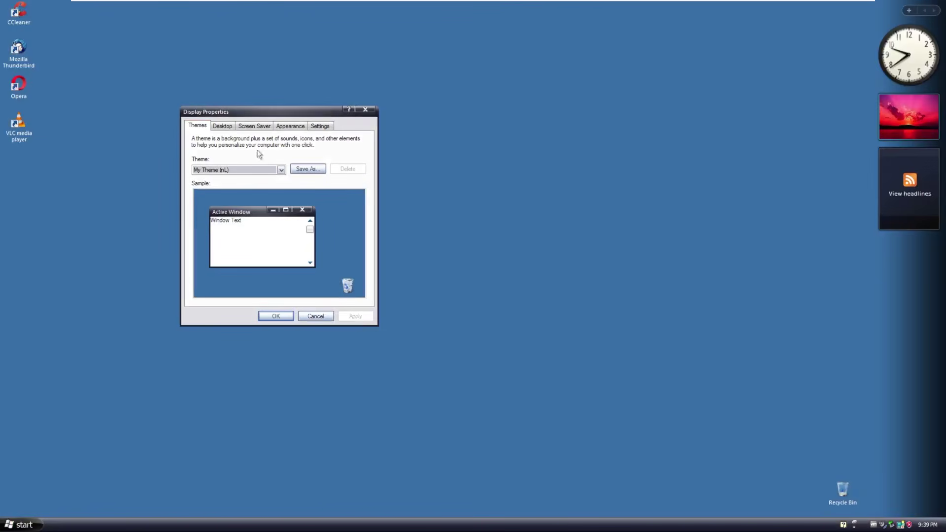
# - Browse the available desktop backgrounds and select Longhorn M5 Bliss 3
pyautogui.click(223, 126)
pyautogui.click(237, 263)
pyautogui.scroll(-1, 251, 267)
pyautogui.scroll(-10, 253, 268)
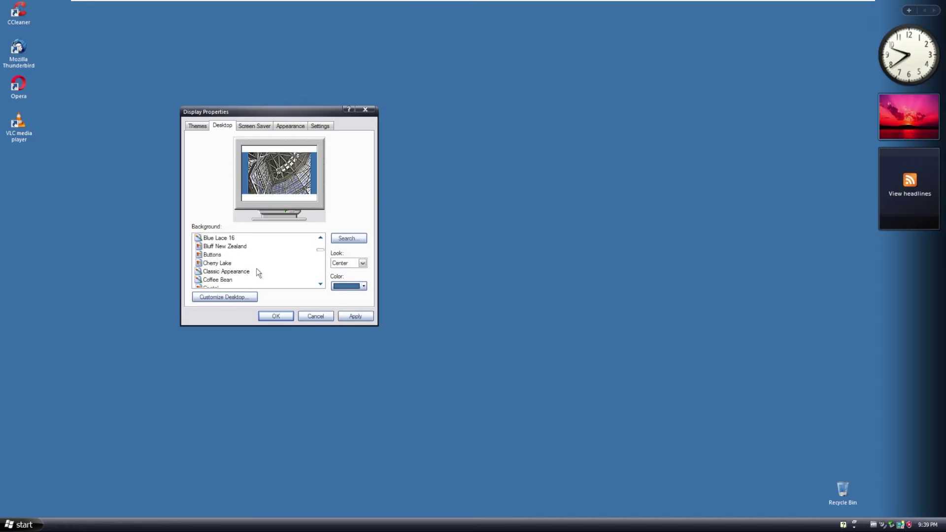
pyautogui.scroll(-3, 264, 272)
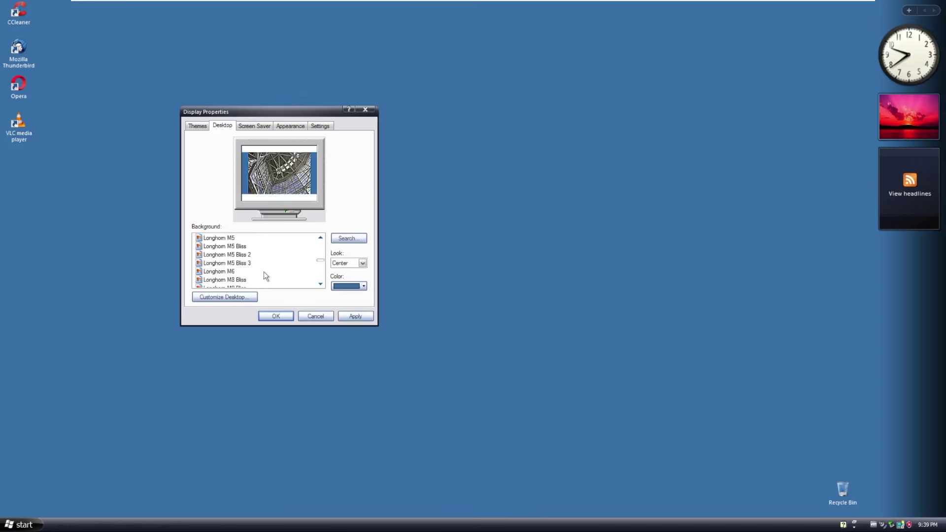
pyautogui.click(231, 263)
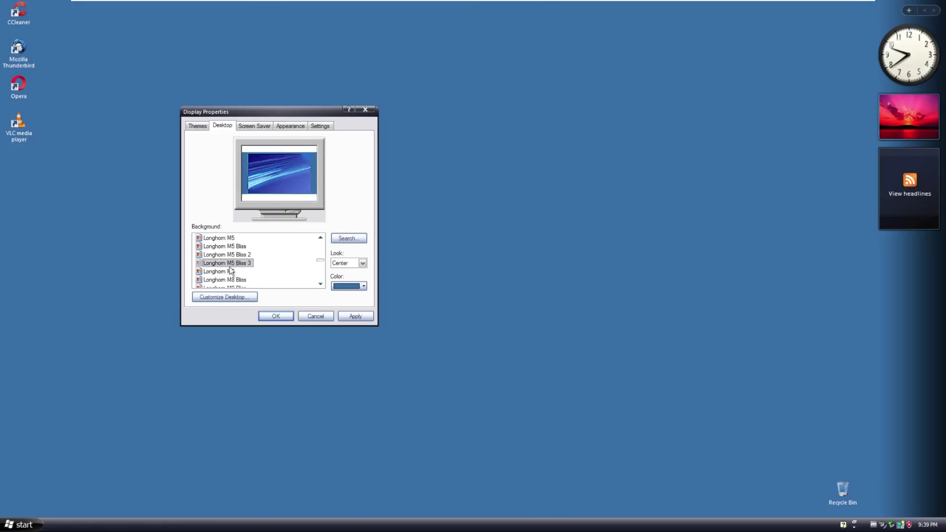
# - Set the background's look to Stretch, apply it to the desktop, and close the display properties
pyautogui.scroll(-3, 230, 269)
pyautogui.scroll(3, 229, 269)
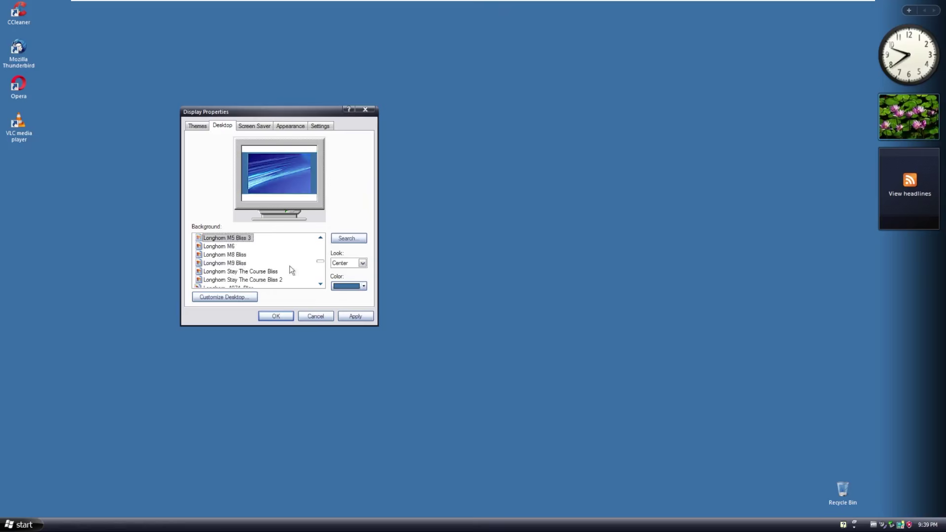
pyautogui.click(355, 263)
pyautogui.click(351, 285)
pyautogui.click(355, 316)
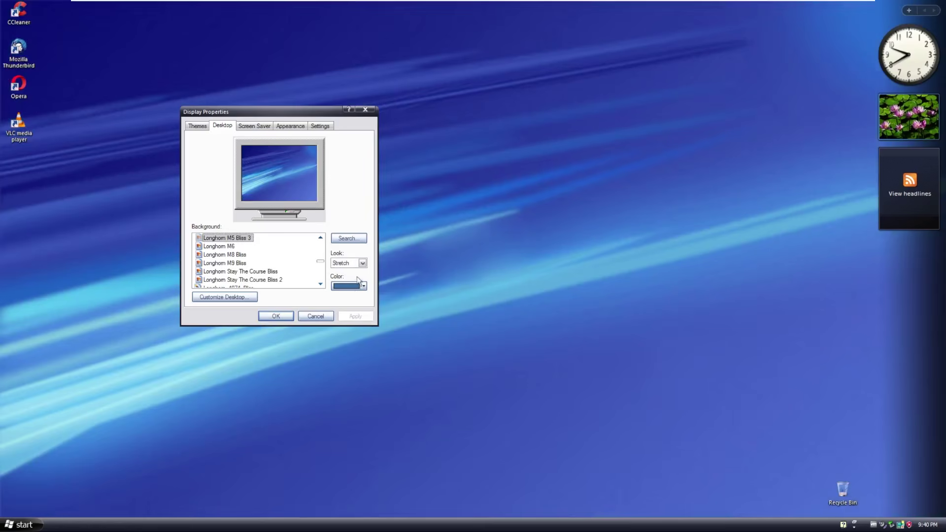
pyautogui.click(365, 110)
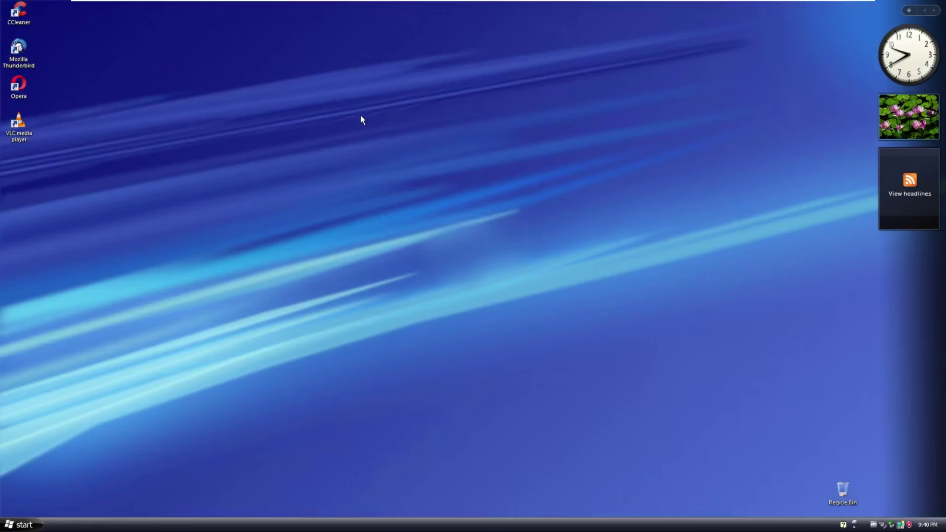